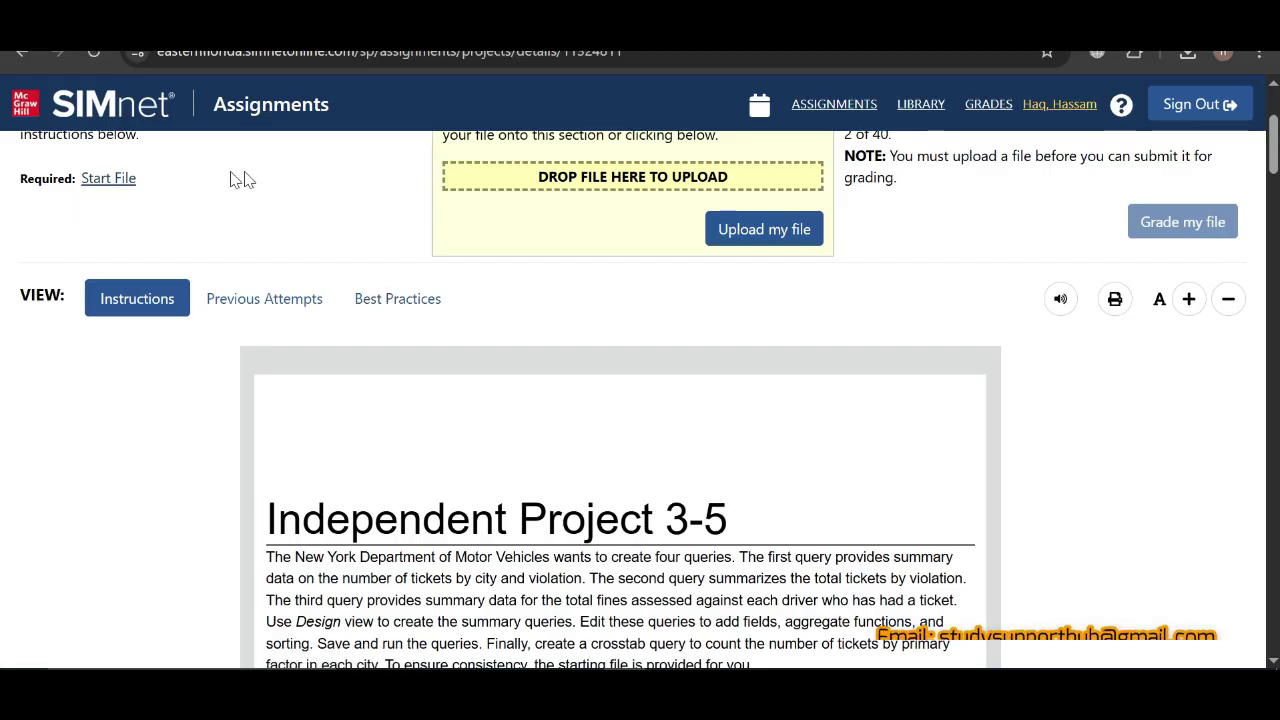
# Download the project's start file from SIMnet and open the downloaded database in Access.
pyautogui.click(105, 180)
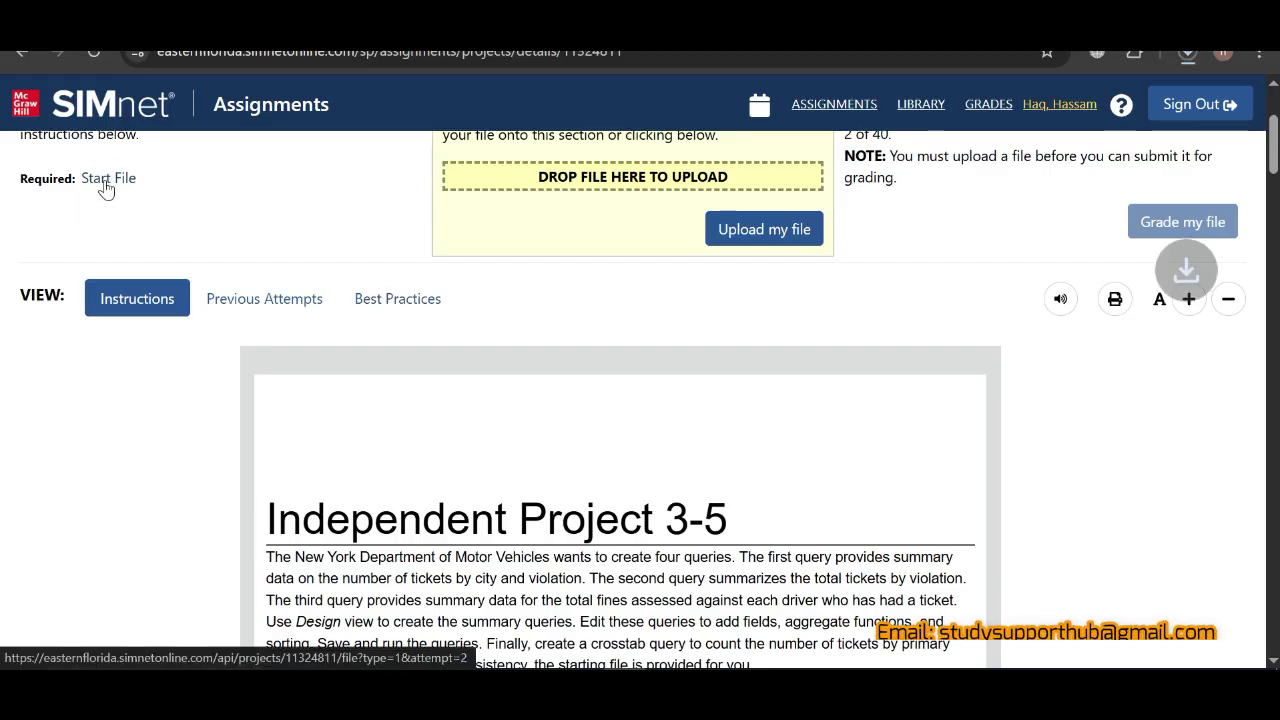
pyautogui.click(1188, 60)
pyautogui.click(1186, 62)
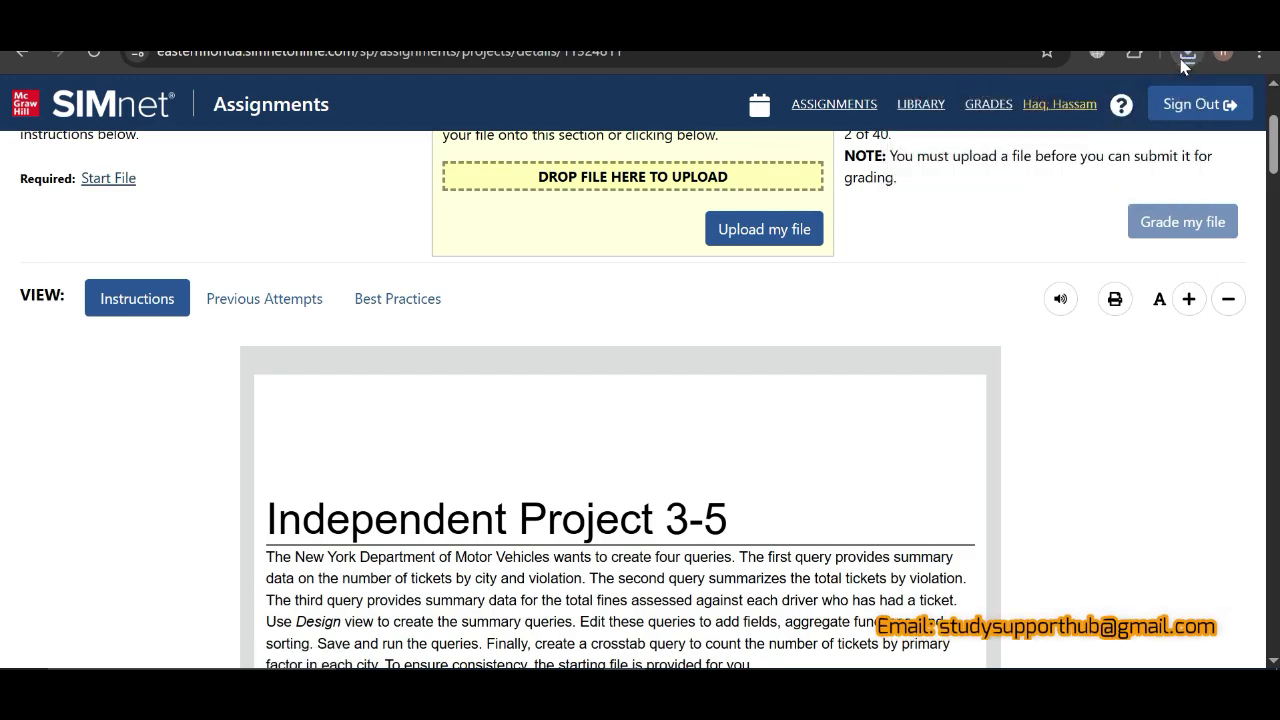
pyautogui.click(1182, 61)
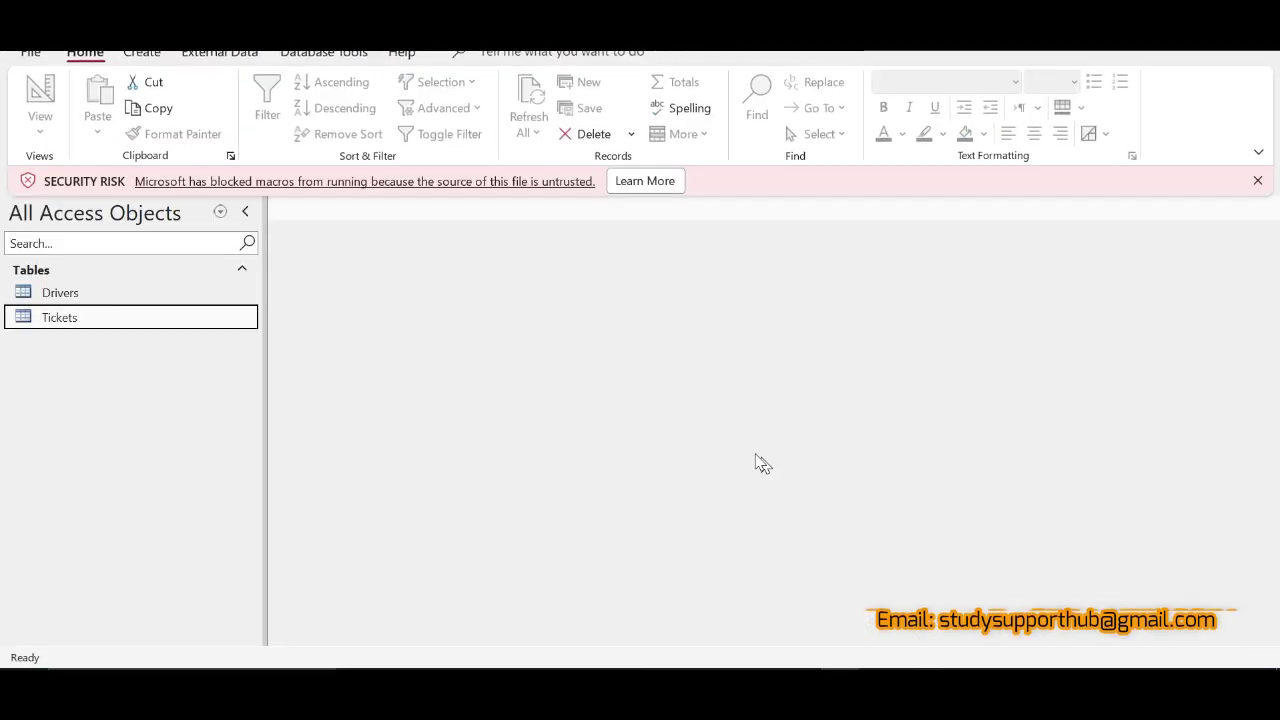
# Switch back to the SIMnet project instructions and mark steps 1 to 3 as completed.
pyautogui.click(605, 668)
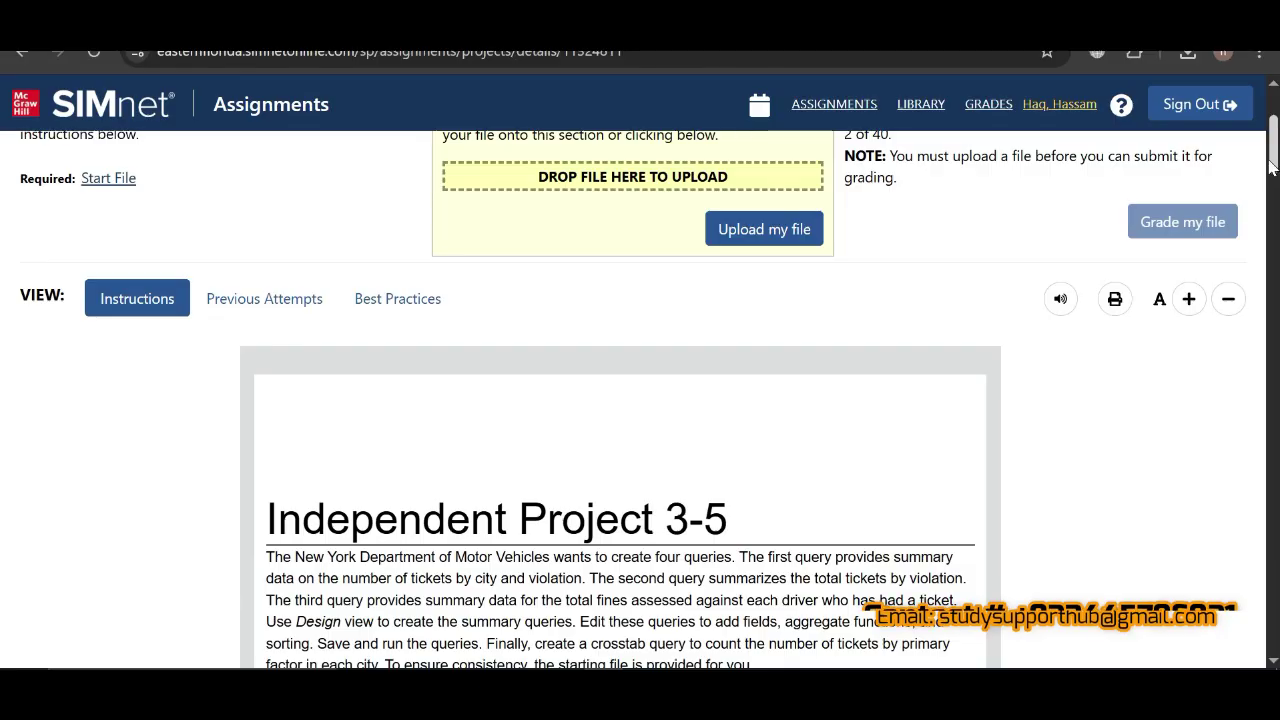
pyautogui.moveTo(1276, 165); pyautogui.dragTo(1276, 195)
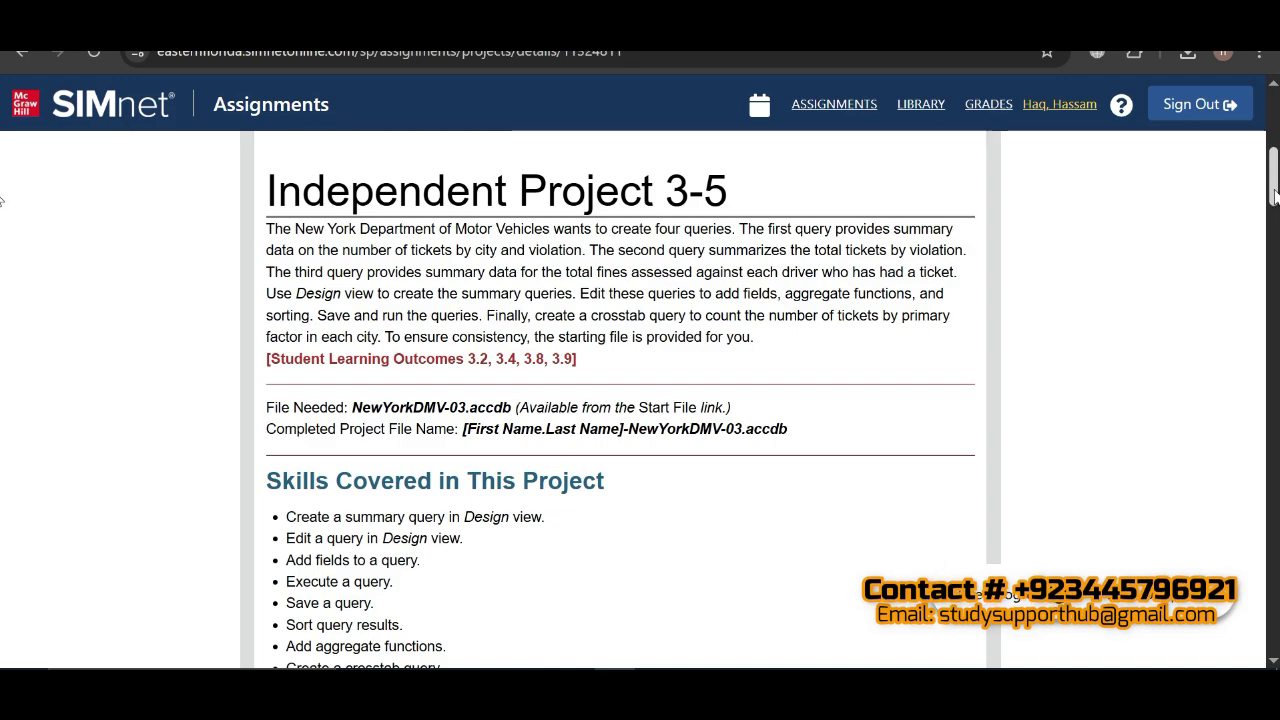
pyautogui.moveTo(1274, 195); pyautogui.dragTo(1274, 245)
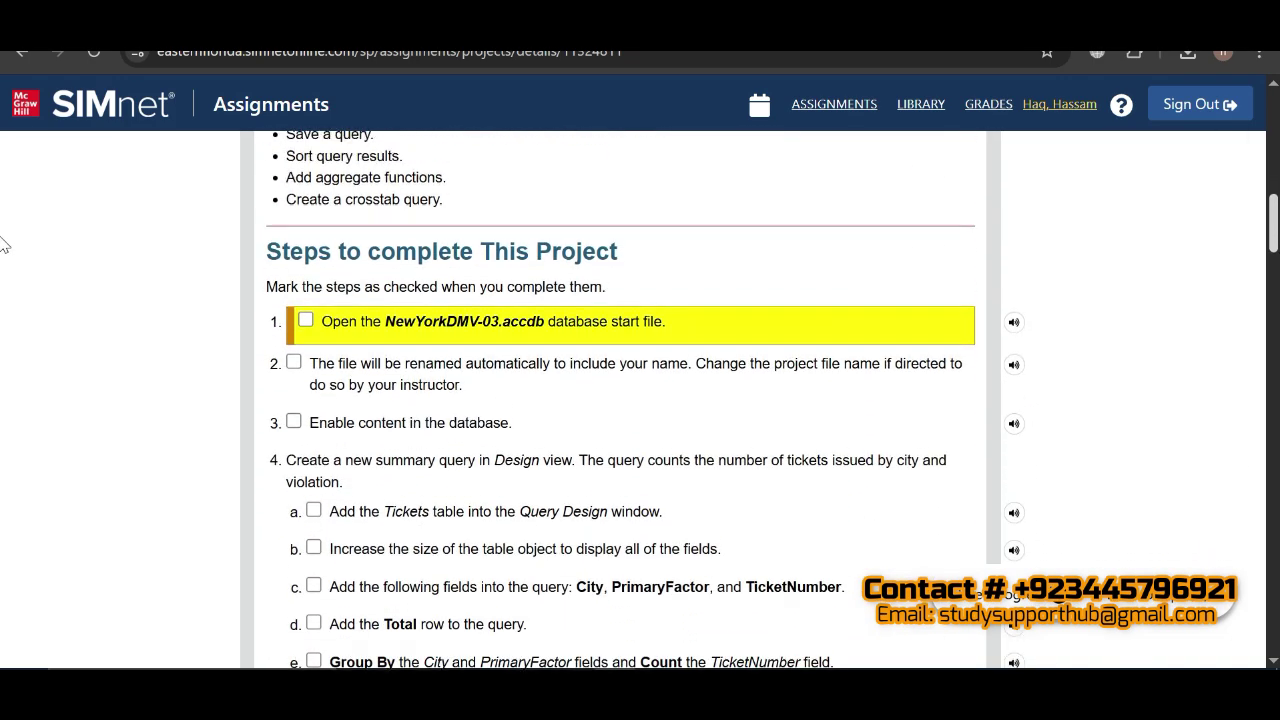
pyautogui.click(305, 320)
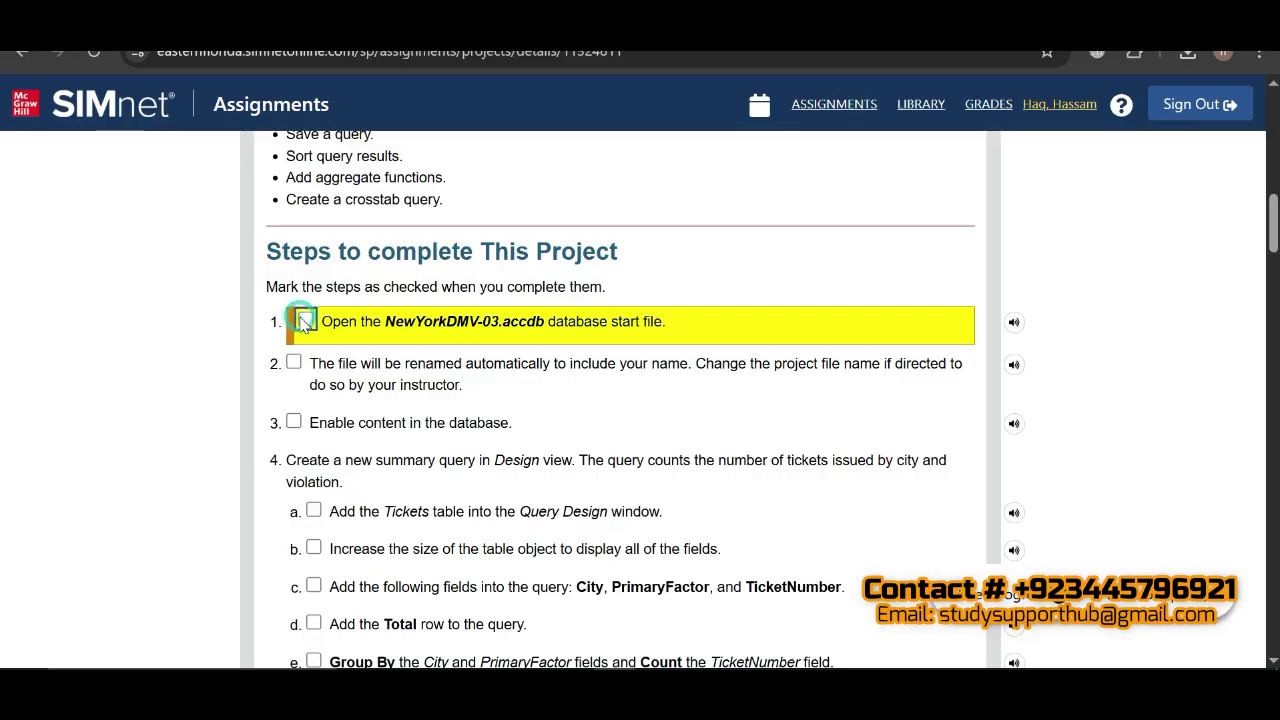
pyautogui.click(306, 360)
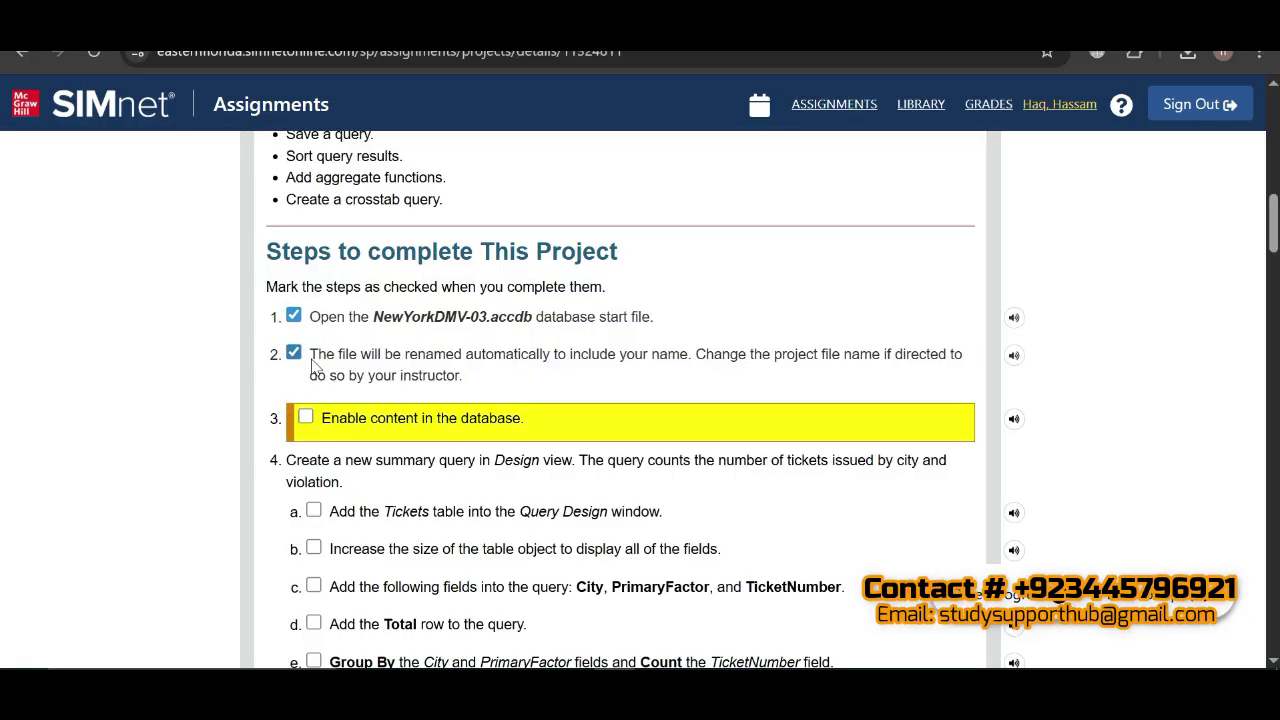
pyautogui.click(306, 417)
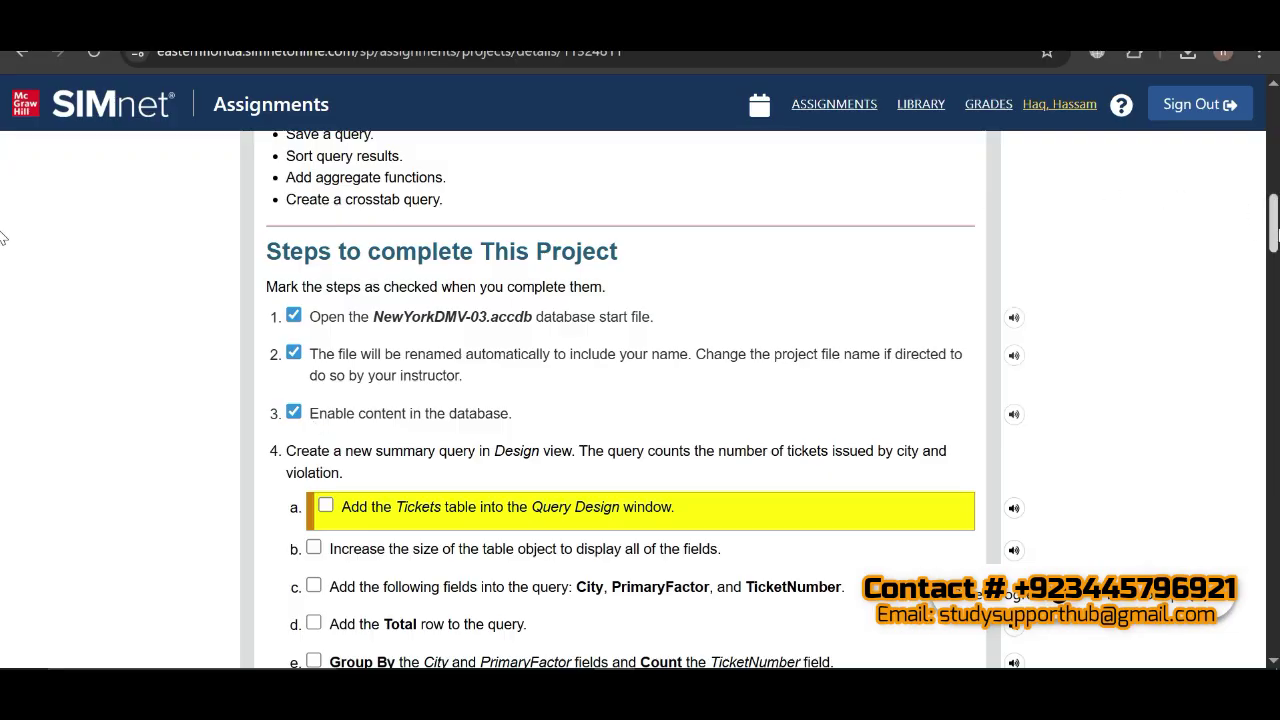
# Switch to Access, create a query in Design view with the Tickets table, and check off step 4a in SIMnet.
pyautogui.scroll(-2, 3, 237)
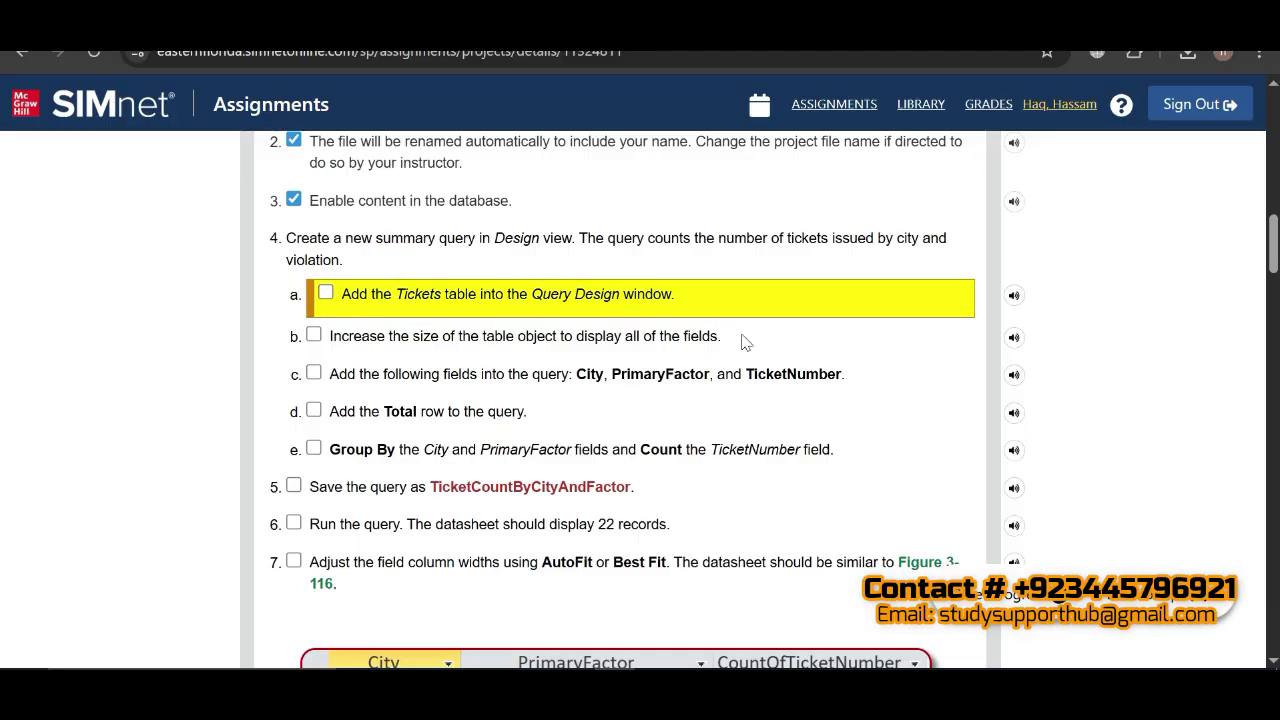
pyautogui.click(860, 698)
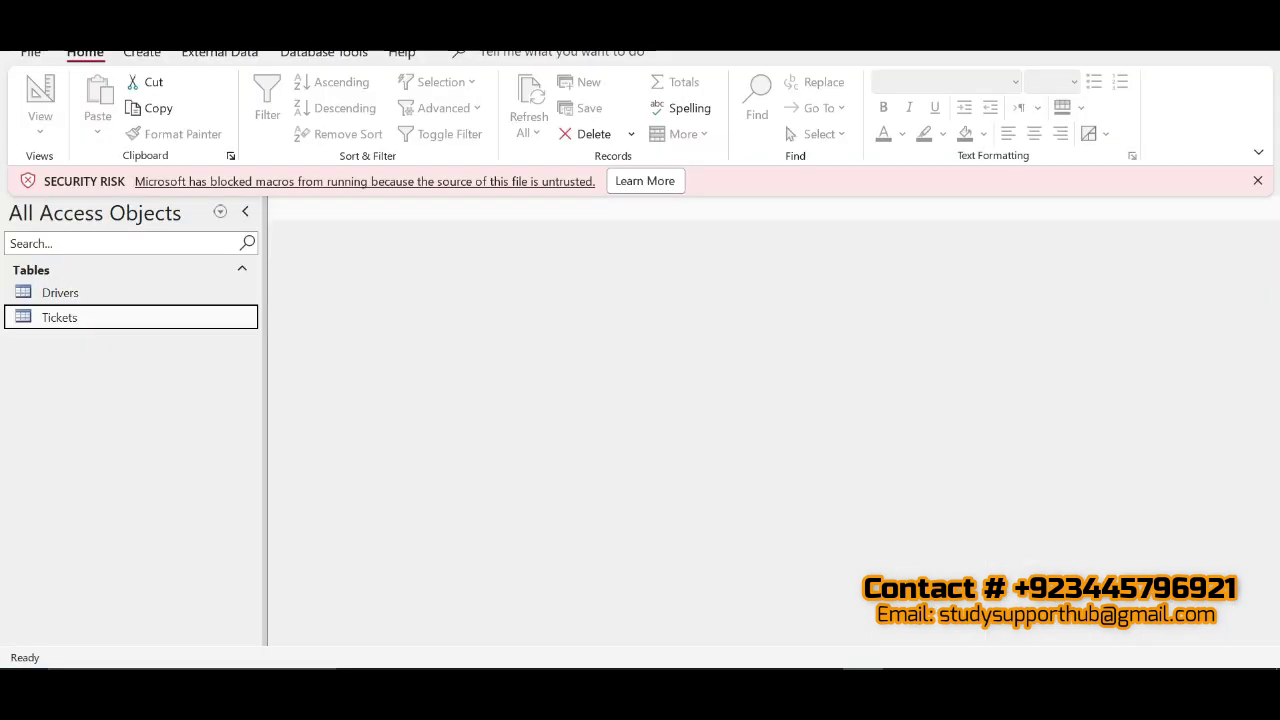
pyautogui.doubleClick(150, 318)
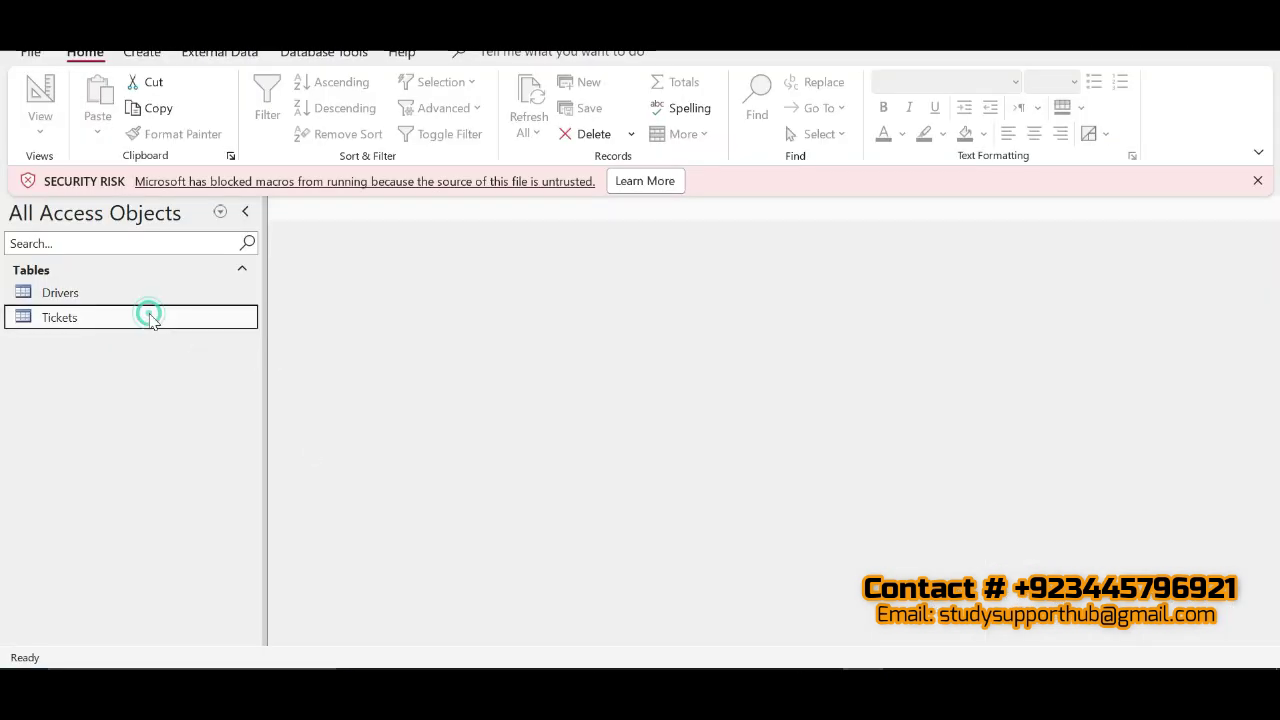
pyautogui.click(143, 57)
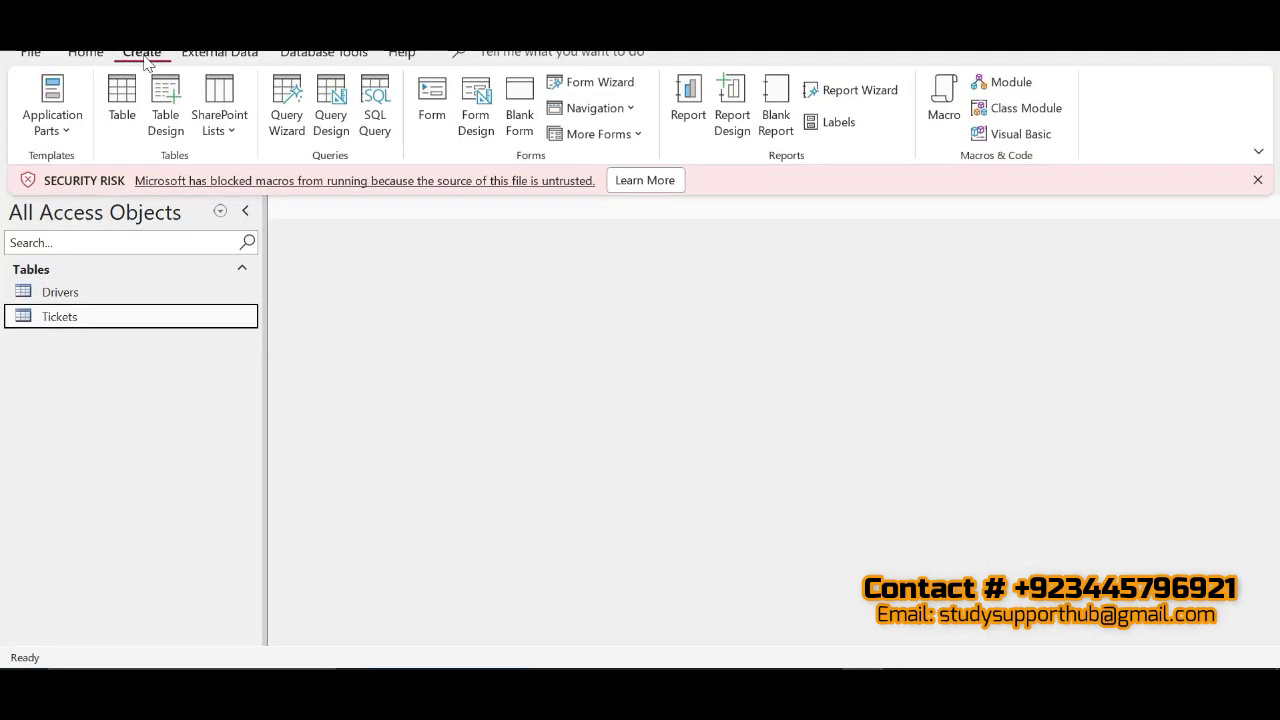
pyautogui.click(330, 118)
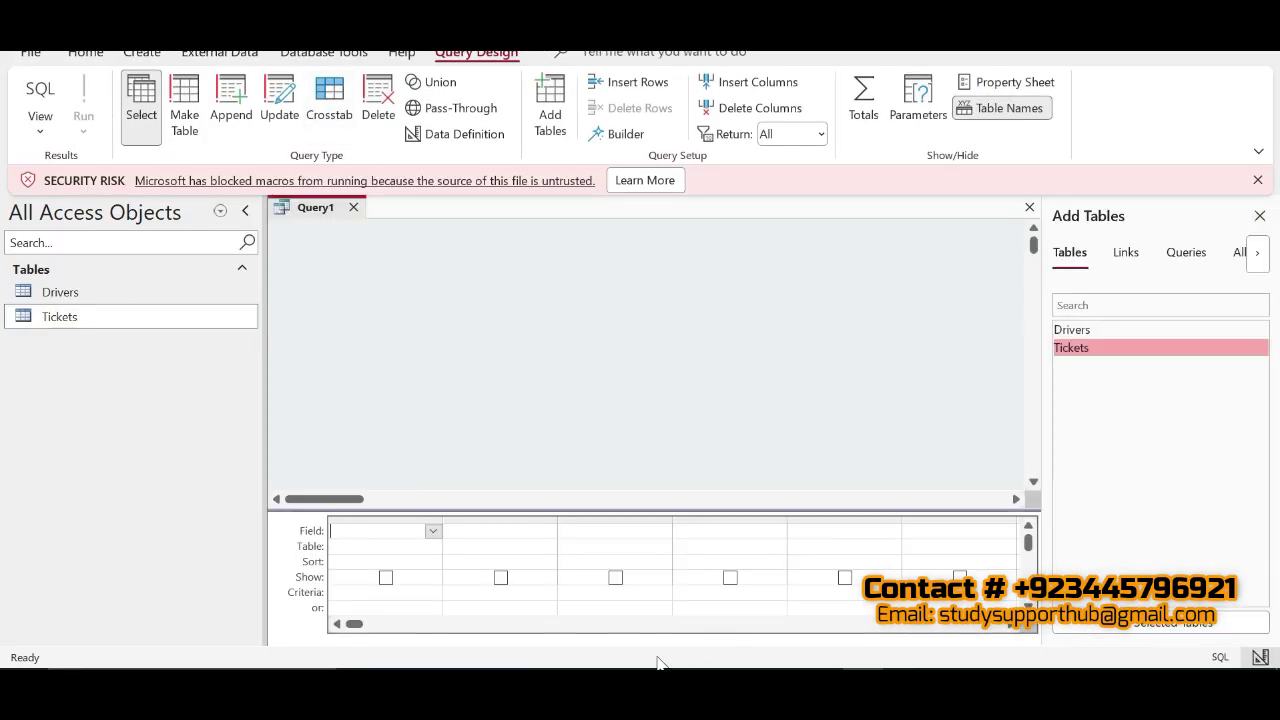
pyautogui.hotkey('alt', 'Tab')
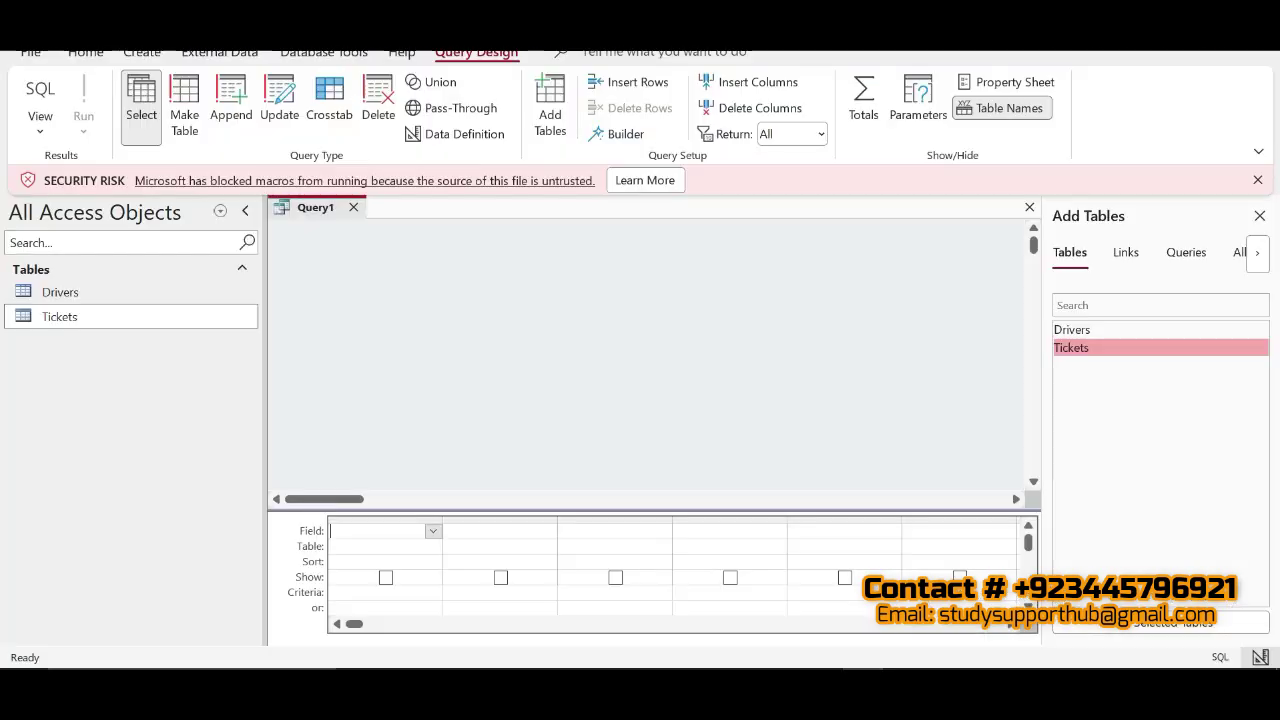
pyautogui.doubleClick(1111, 349)
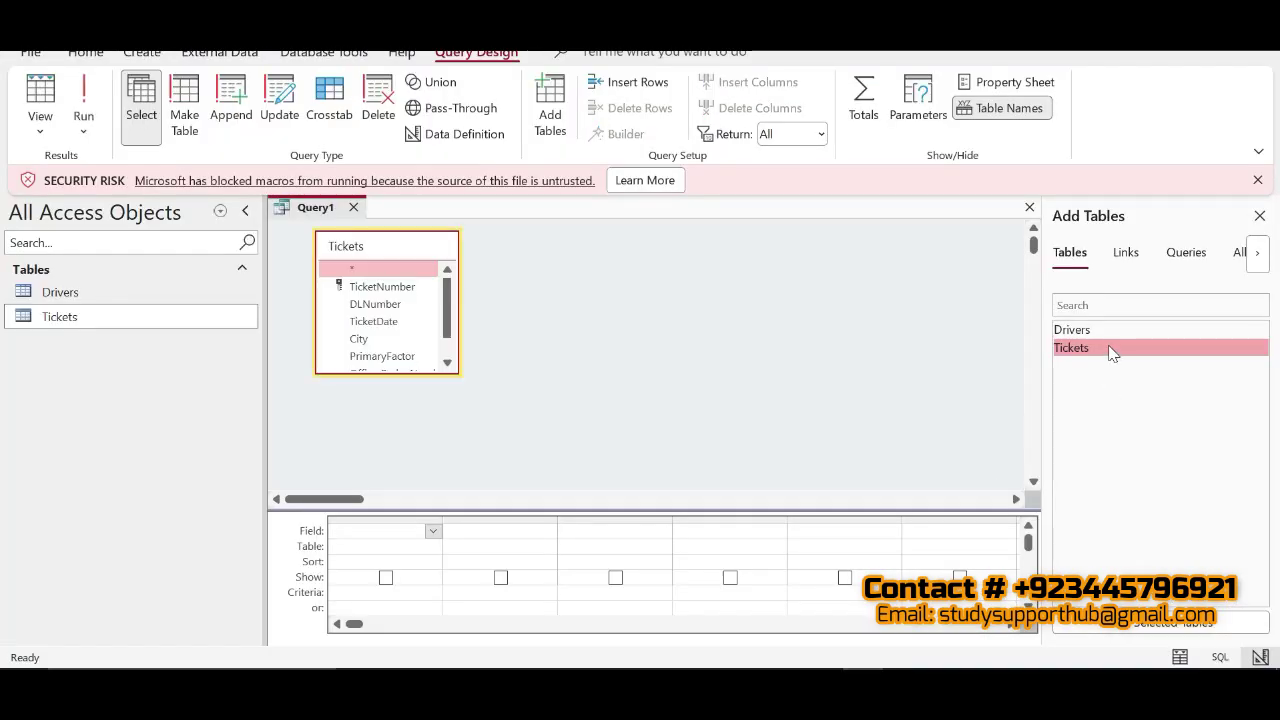
pyautogui.click(1260, 215)
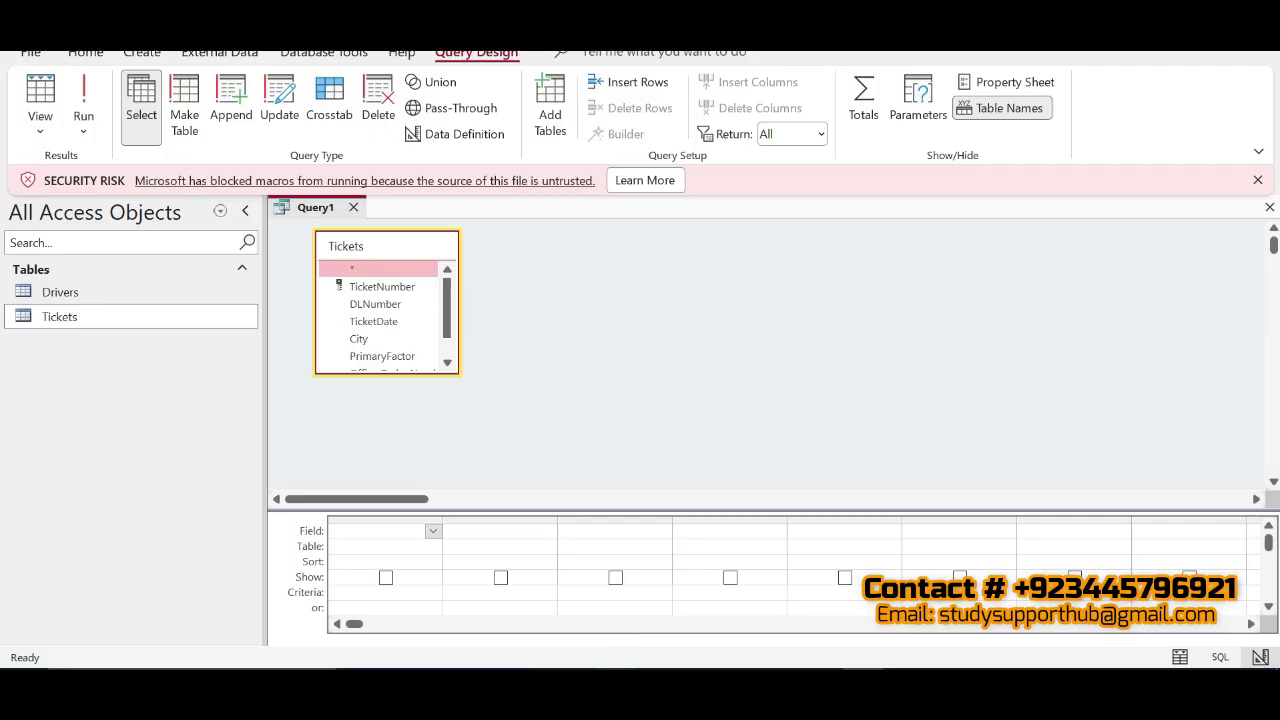
pyautogui.hotkey('alt', 'Tab')
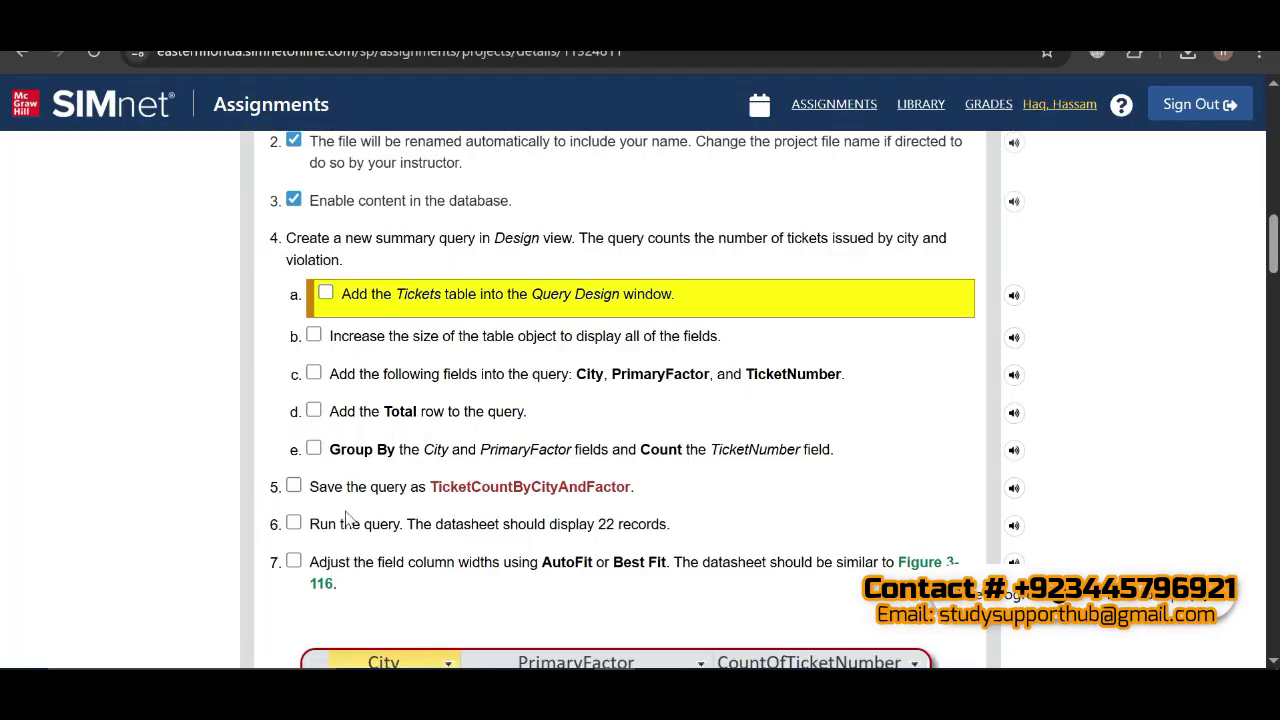
pyautogui.click(325, 293)
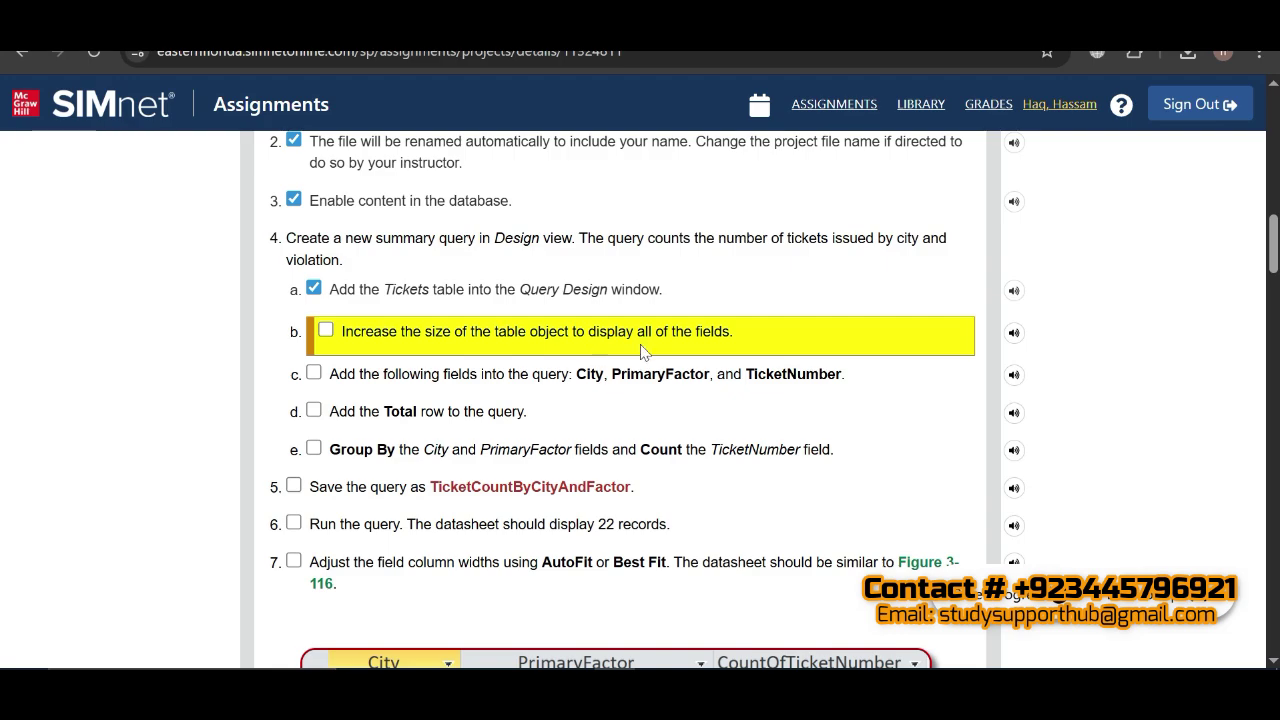
# In Access, size the Tickets table object to fit all its fields, and check off step 4b in SIMnet.
pyautogui.hotkey('alt', 'Tab')
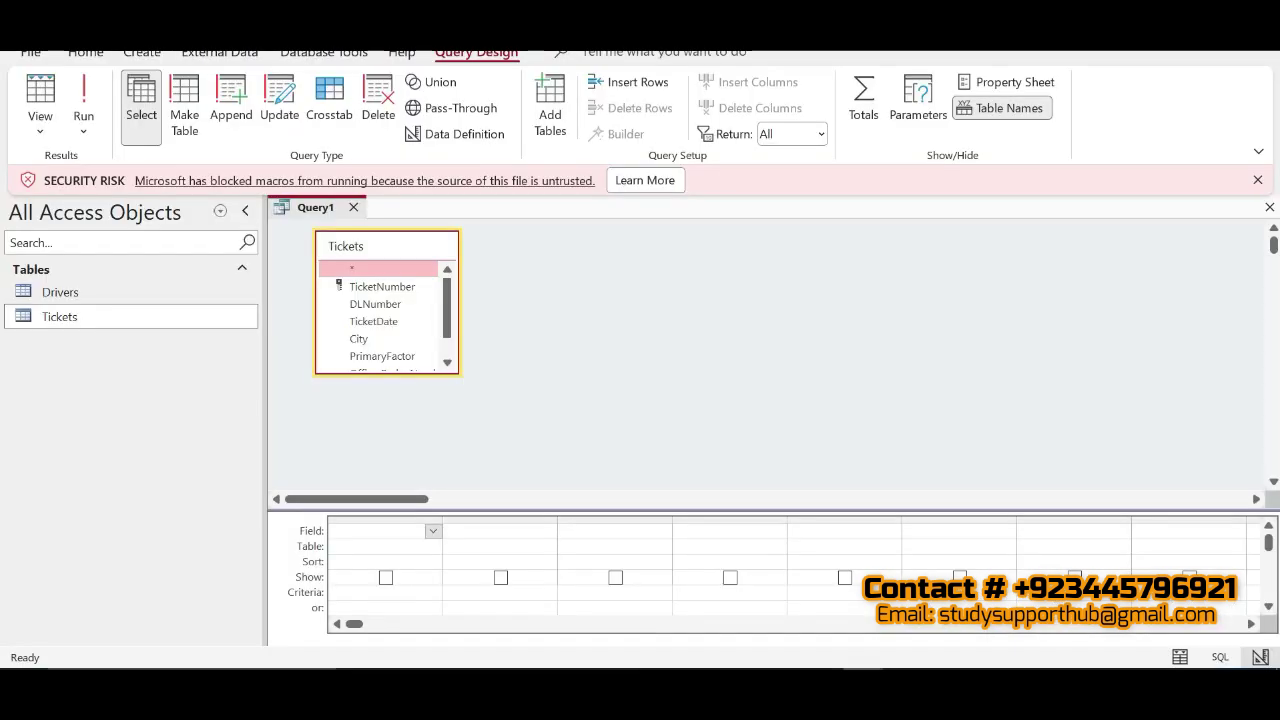
pyautogui.rightClick(409, 293)
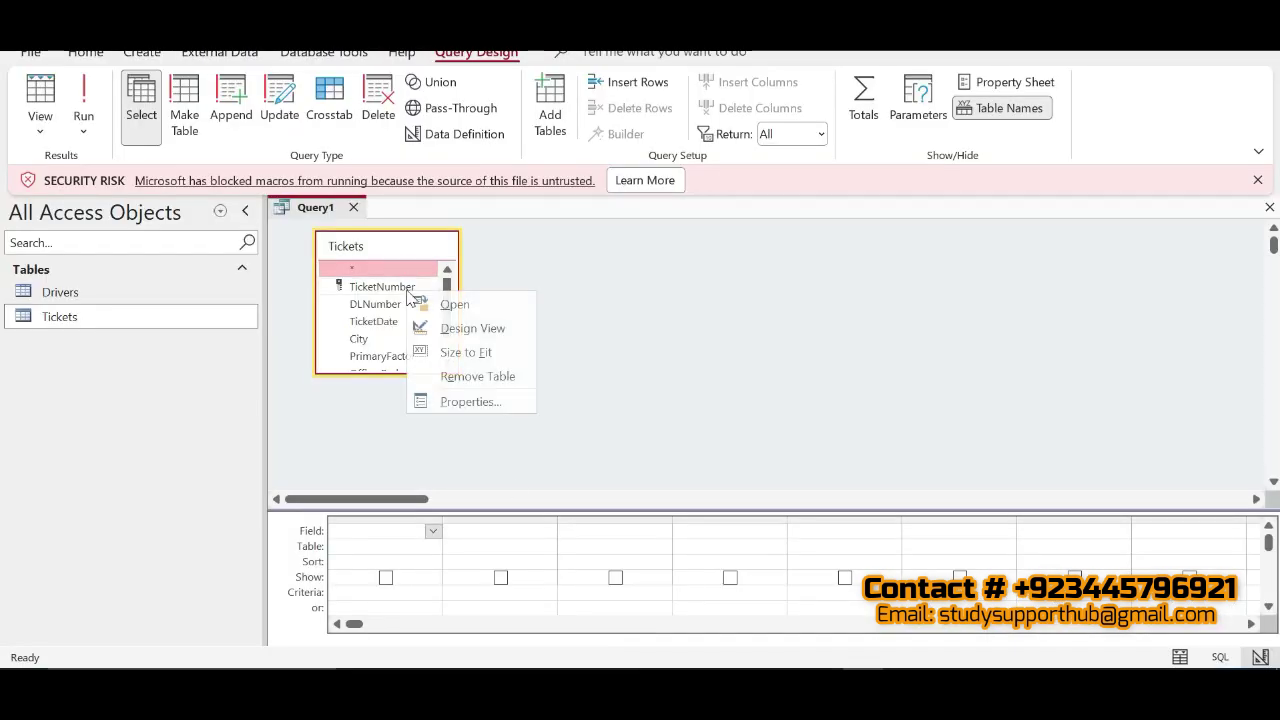
pyautogui.click(445, 353)
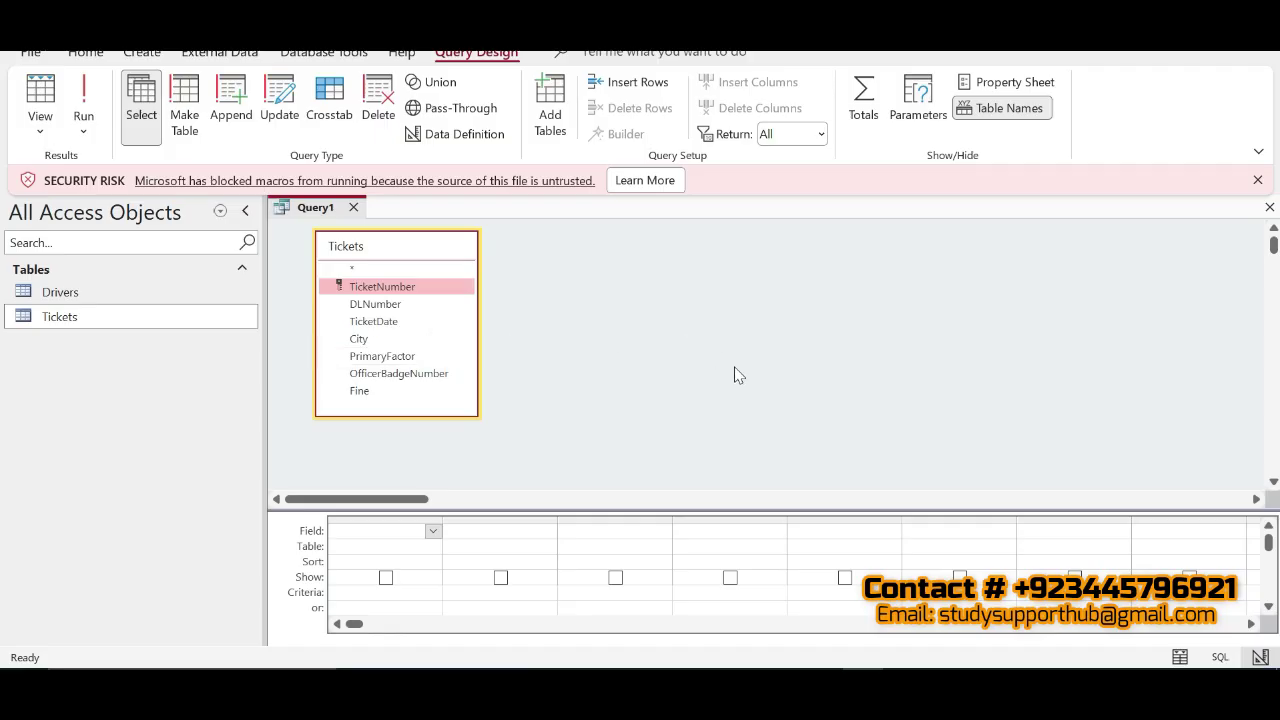
pyautogui.hotkey('alt', 'Tab')
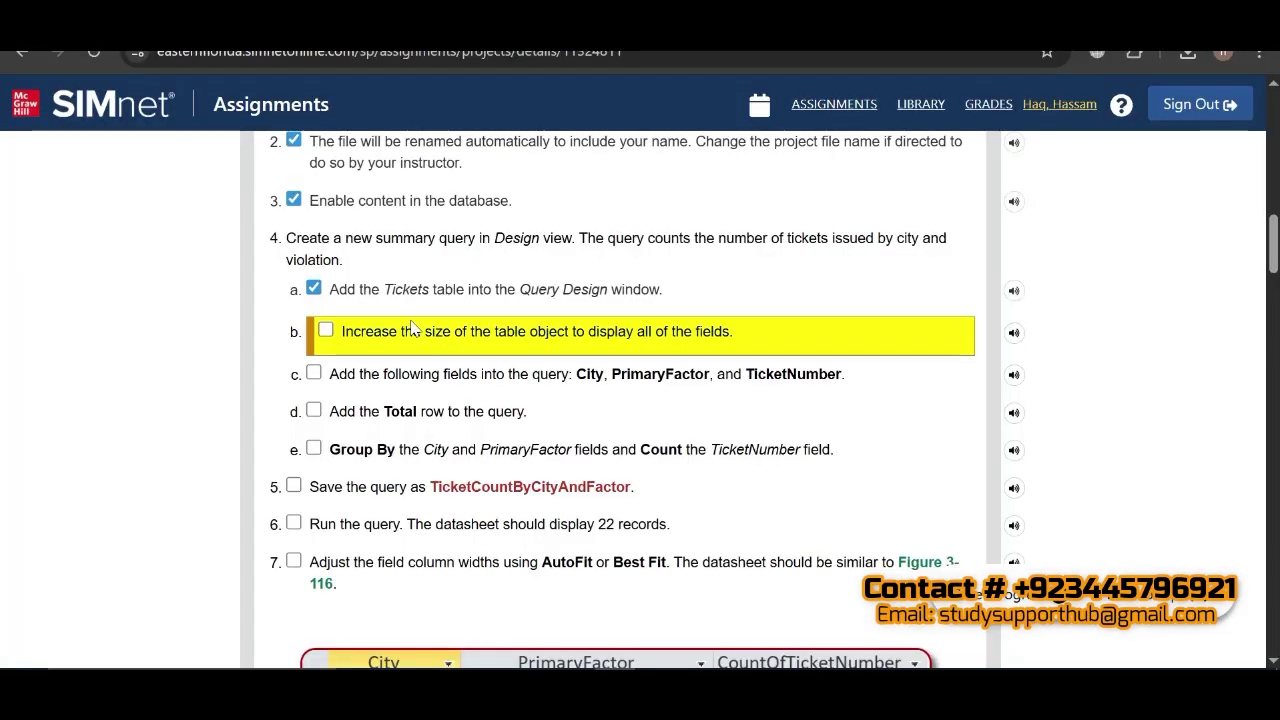
pyautogui.click(316, 330)
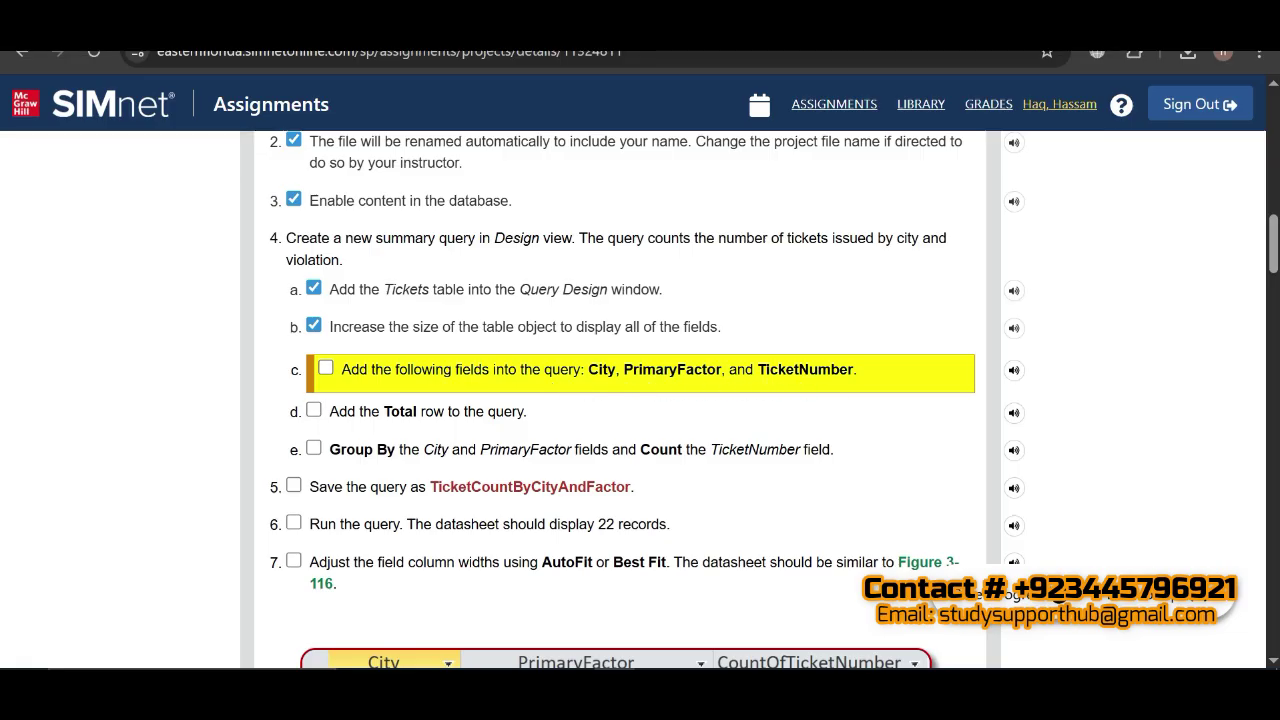
# Switch to Access and add the City, PrimaryFactor and TicketNumber fields, in that order, to the query design grid.
pyautogui.hotkey('alt', 'Tab')
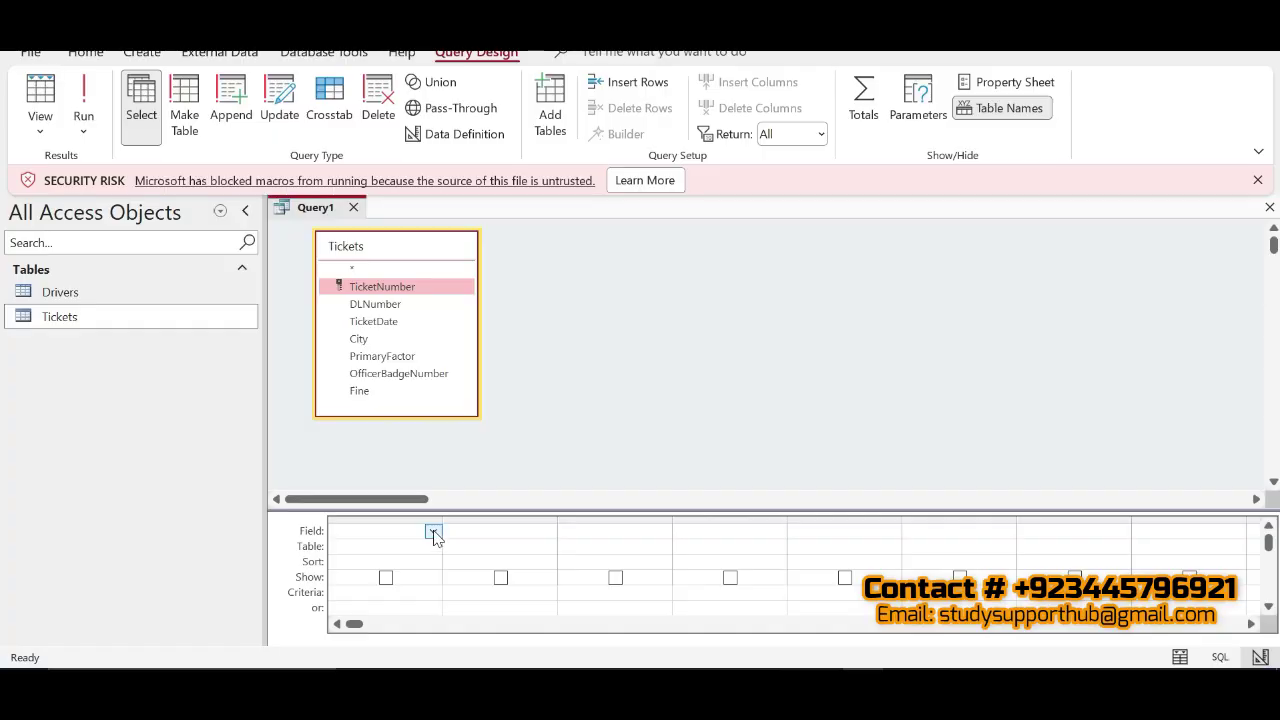
pyautogui.click(433, 532)
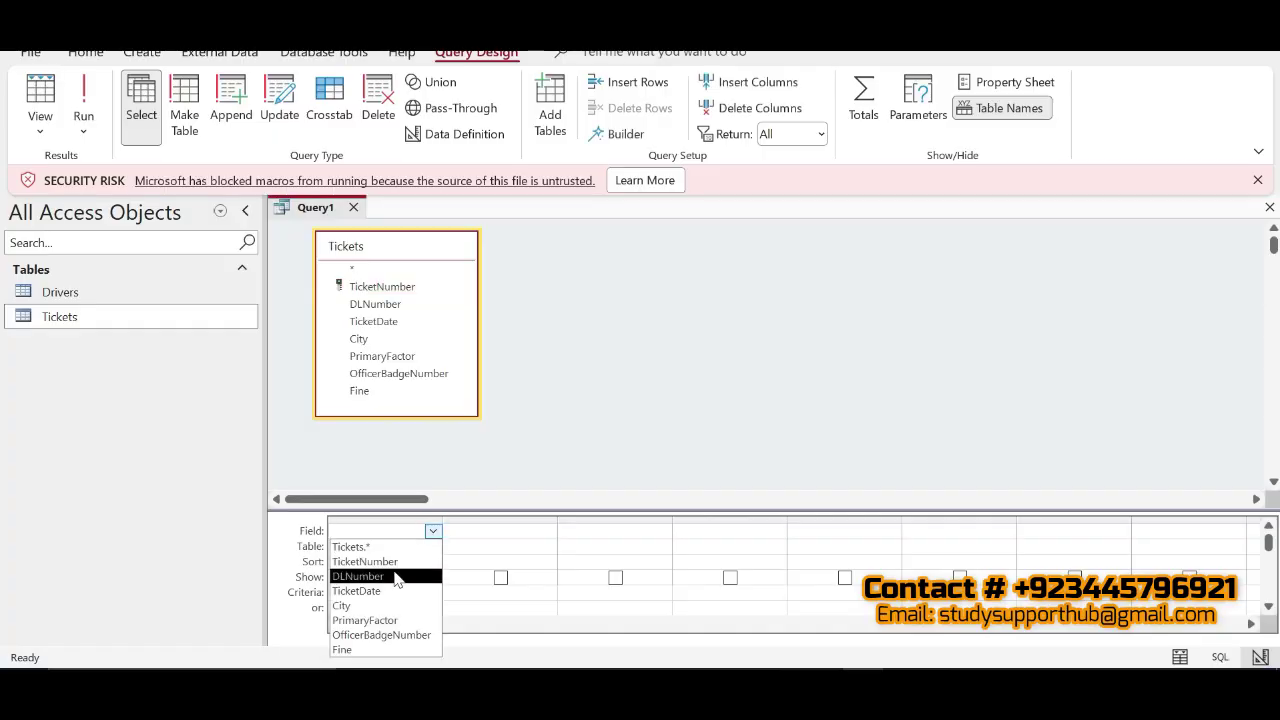
pyautogui.click(347, 606)
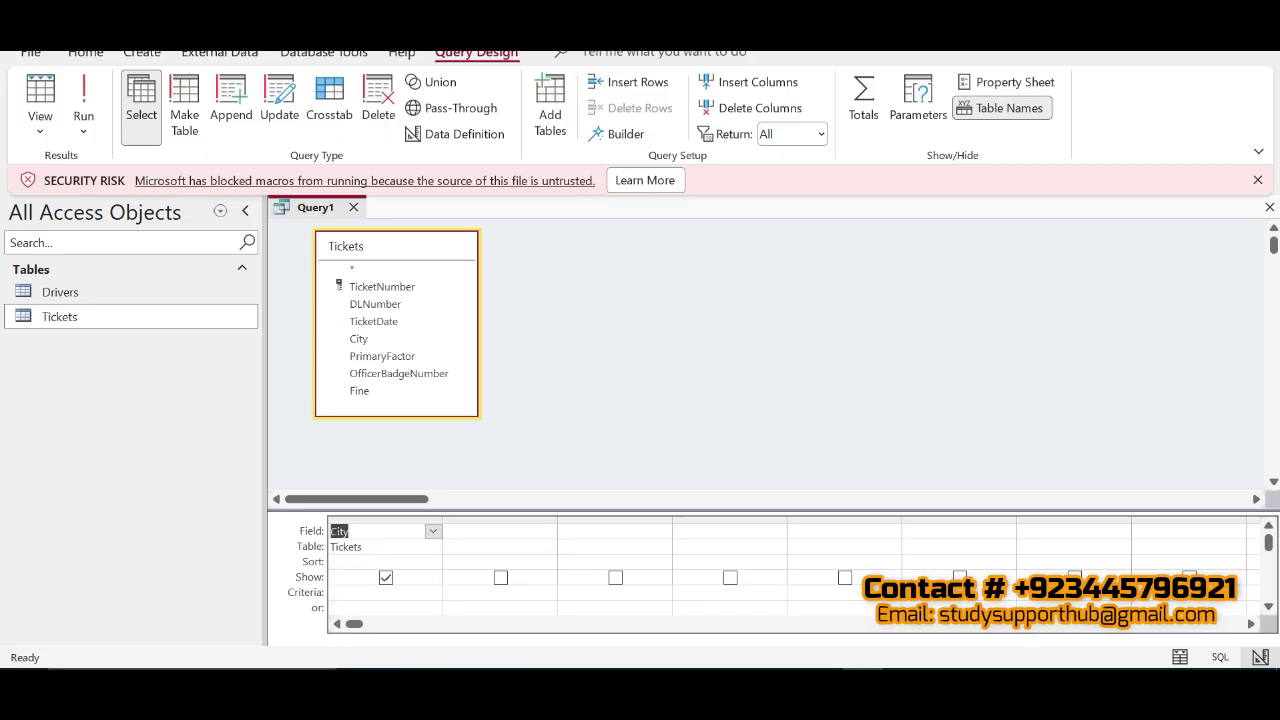
pyautogui.click(467, 532)
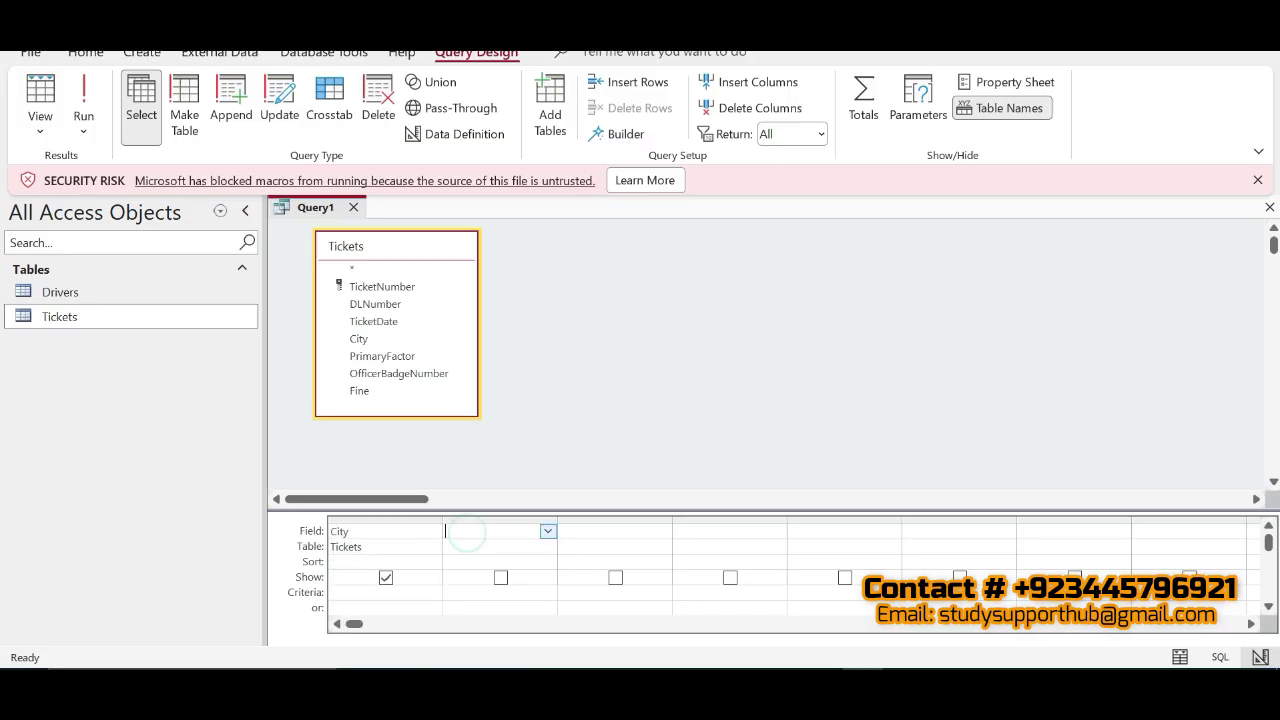
pyautogui.click(548, 532)
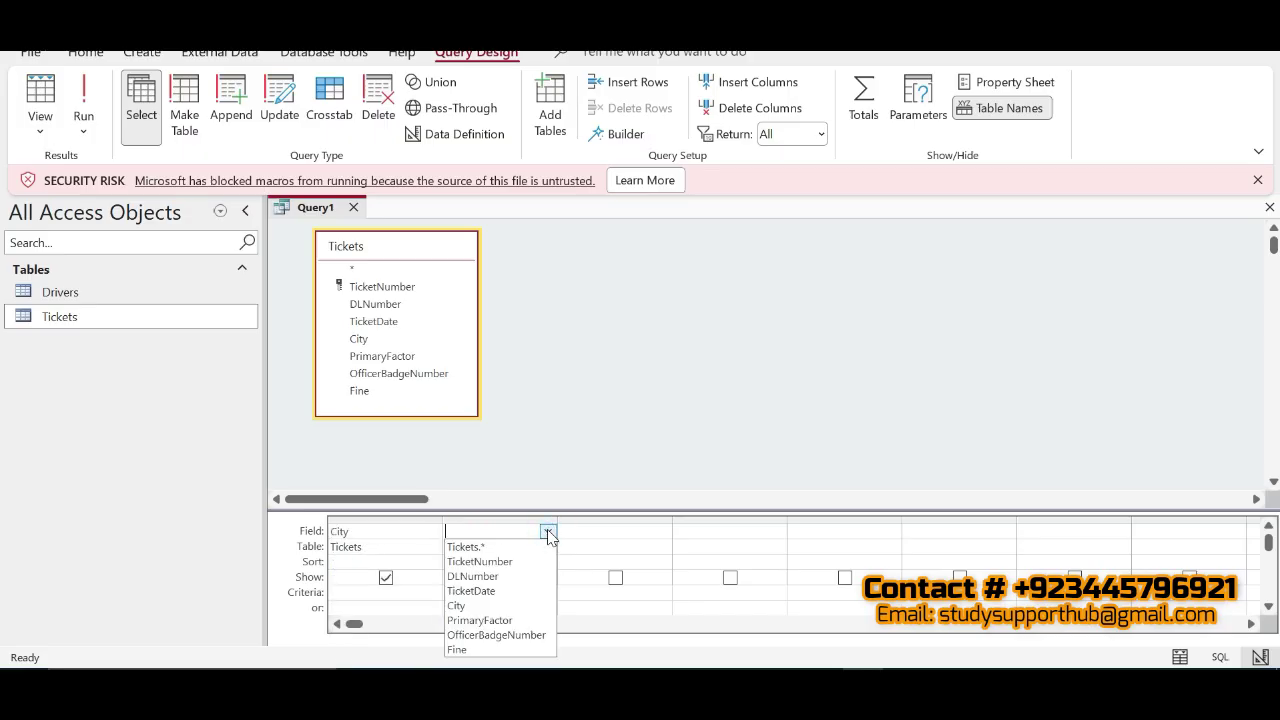
pyautogui.click(505, 621)
pyautogui.click(626, 531)
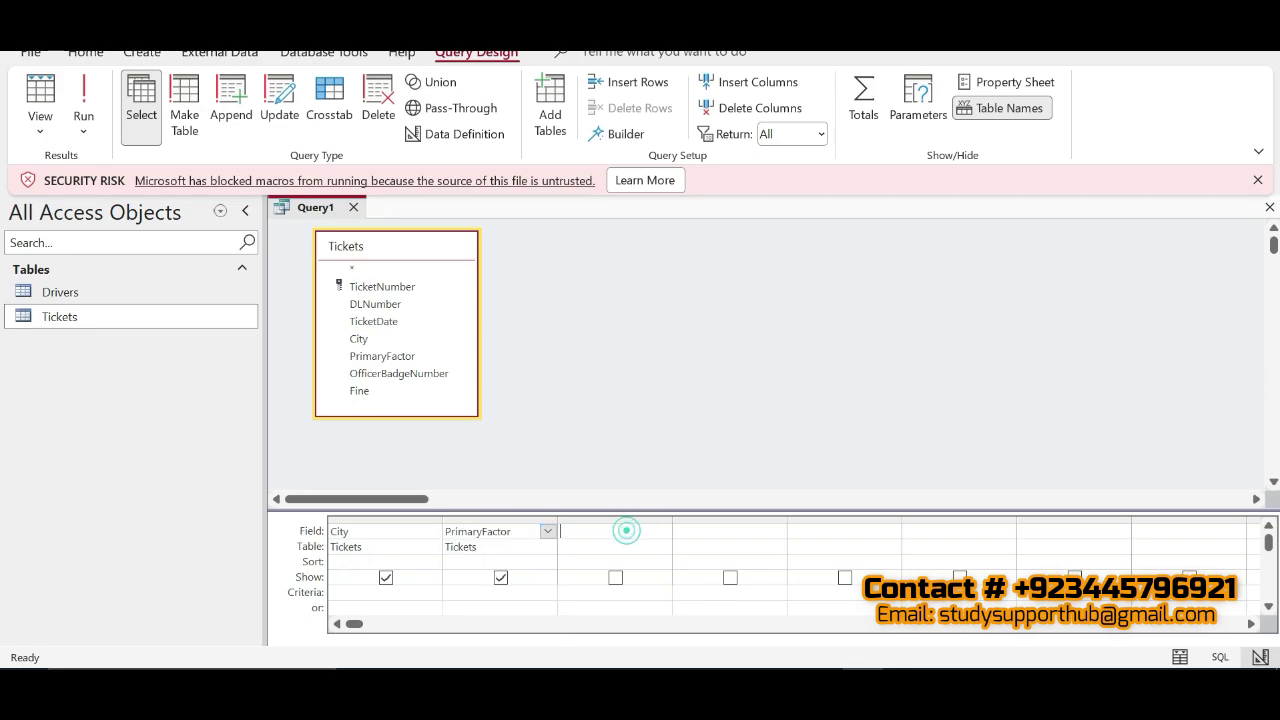
pyautogui.click(663, 532)
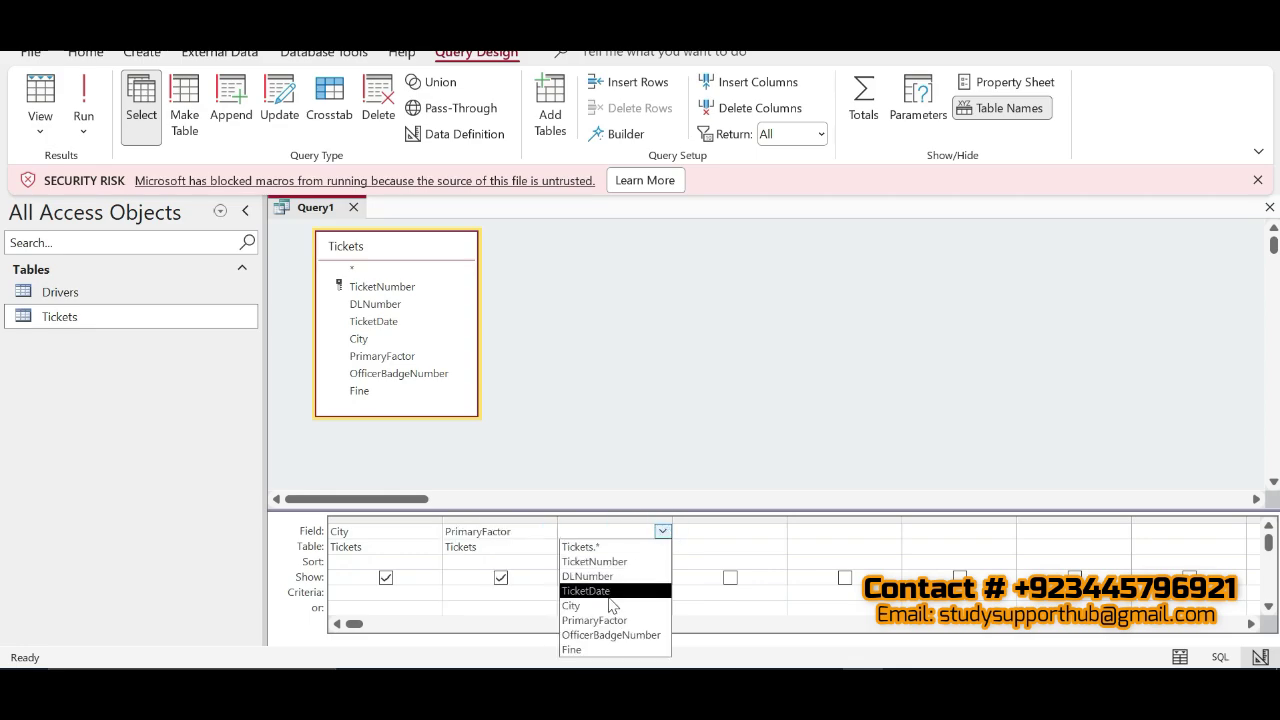
pyautogui.hotkey('alt', 'Tab')
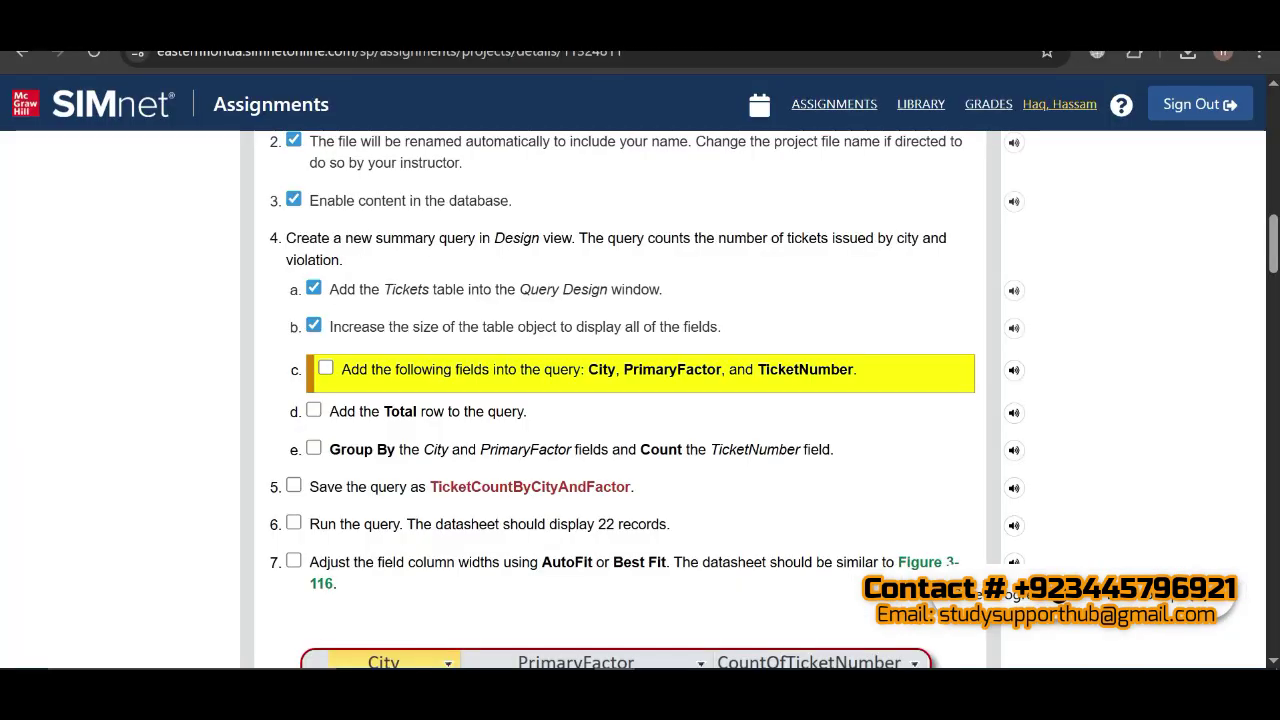
pyautogui.hotkey('alt', 'Tab')
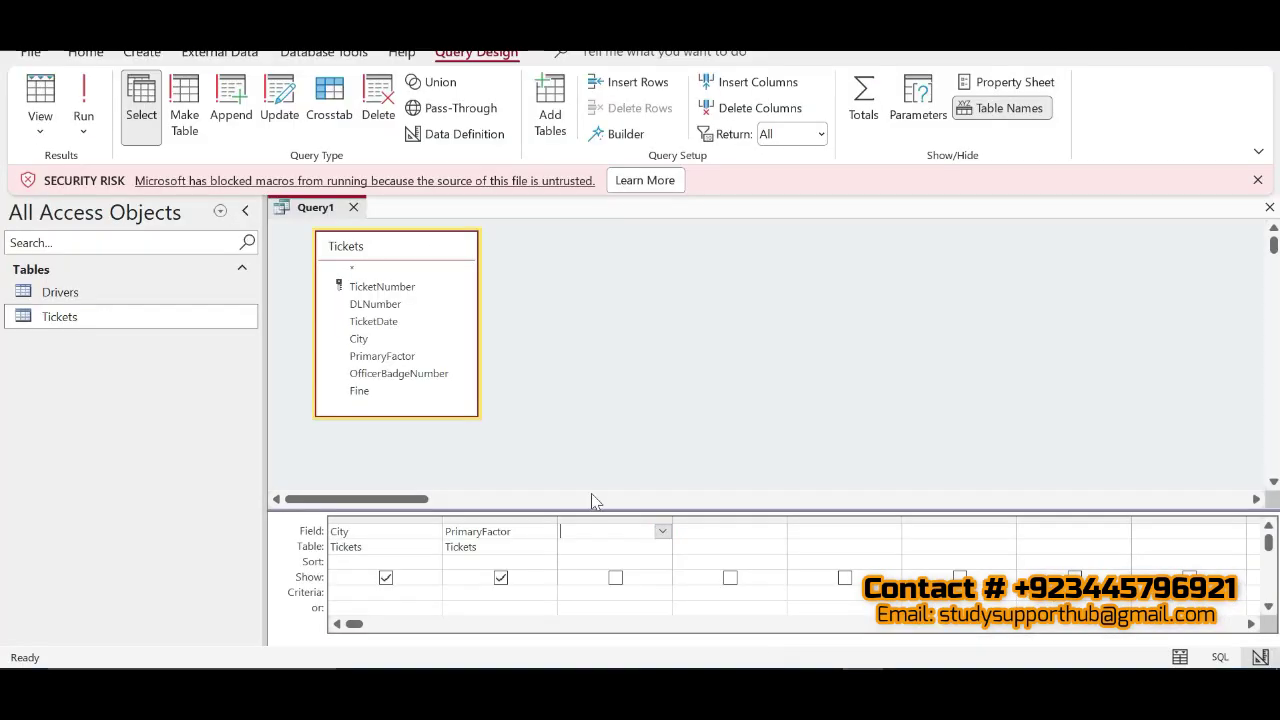
pyautogui.click(662, 532)
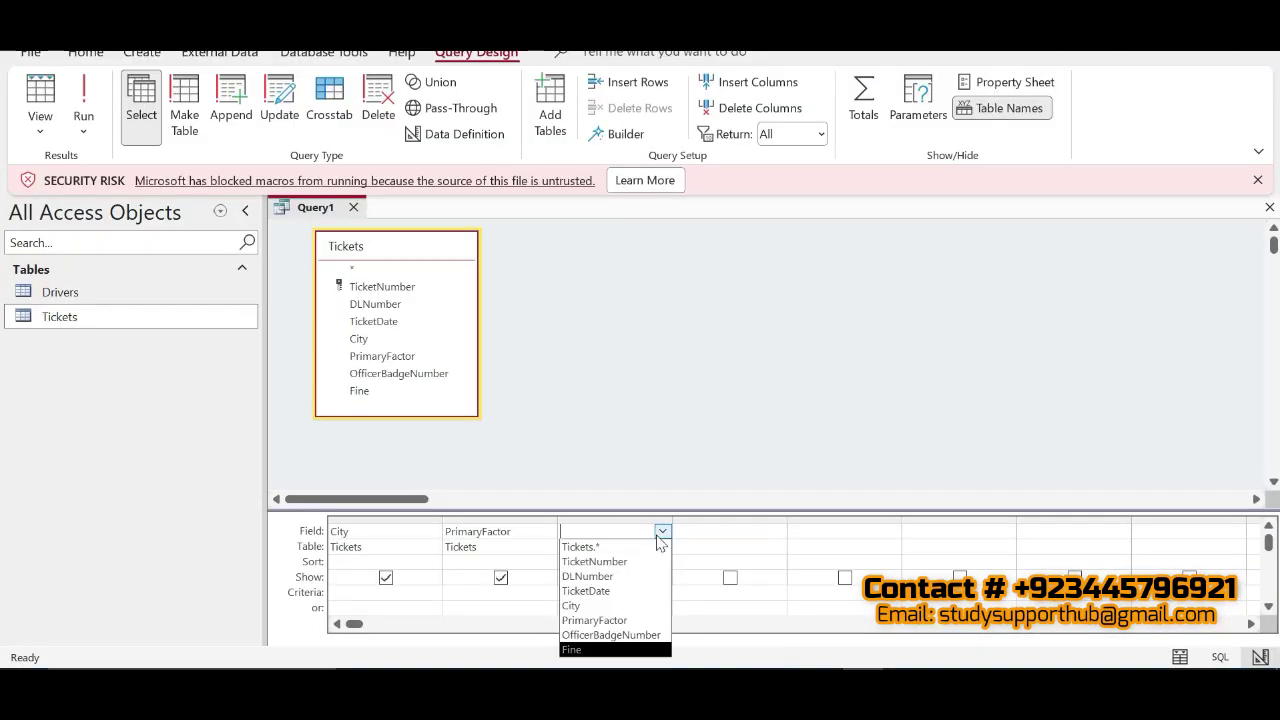
pyautogui.click(610, 563)
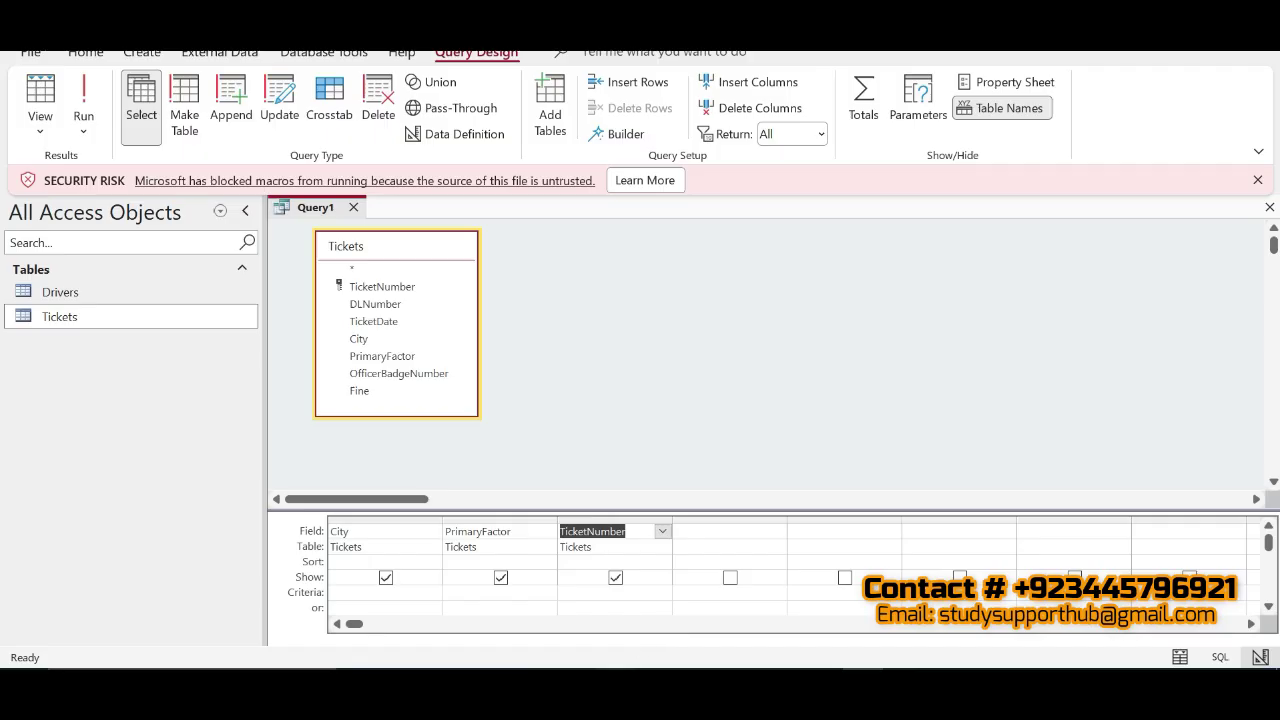
# Switch to the SIMnet instructions and check off steps 4c and 4d.
pyautogui.hotkey('alt', 'Tab')
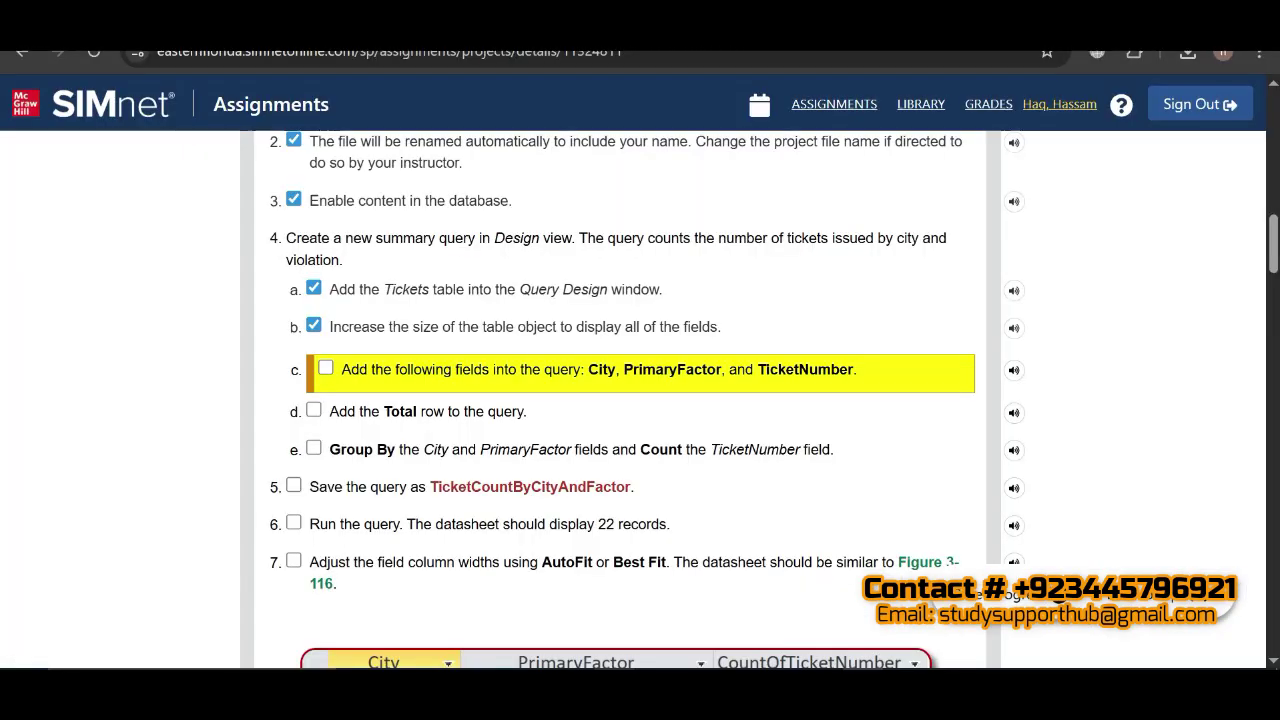
pyautogui.click(326, 369)
pyautogui.click(314, 402)
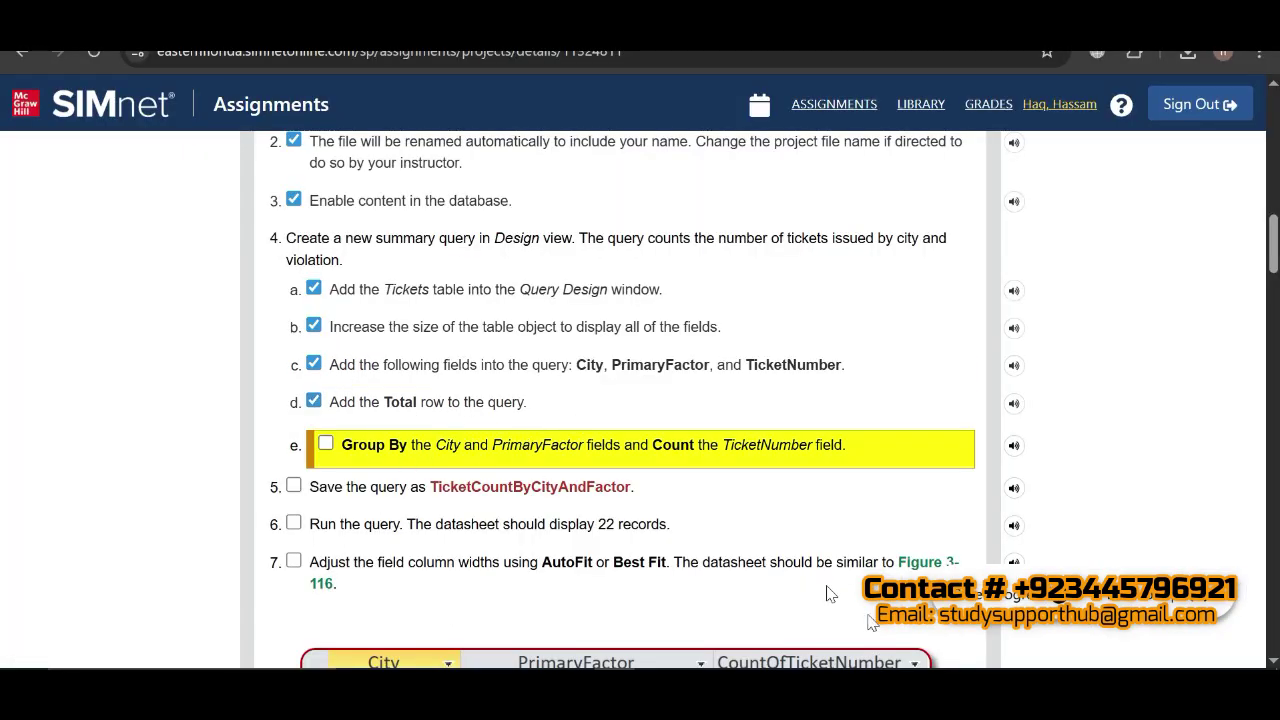
# Switch to Access, add the Total row to the query design grid, and set the TicketNumber field's total to Count.
pyautogui.hotkey('alt', 'Tab')
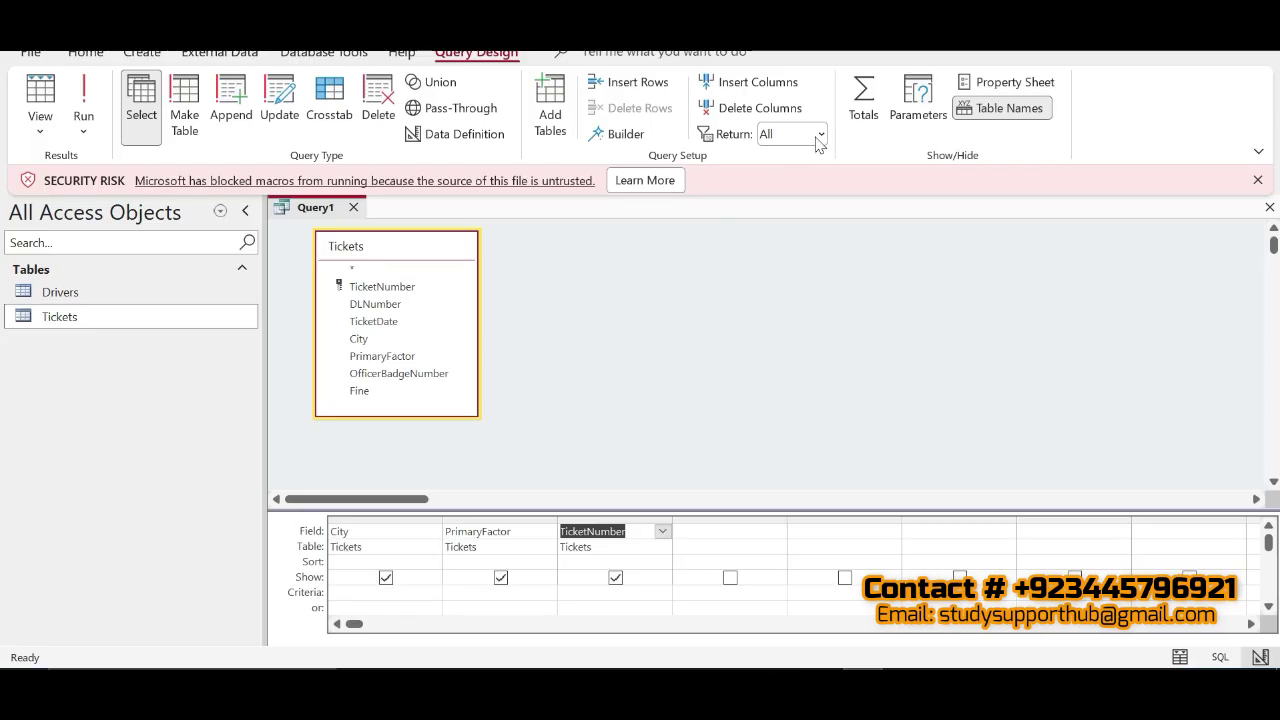
pyautogui.click(863, 100)
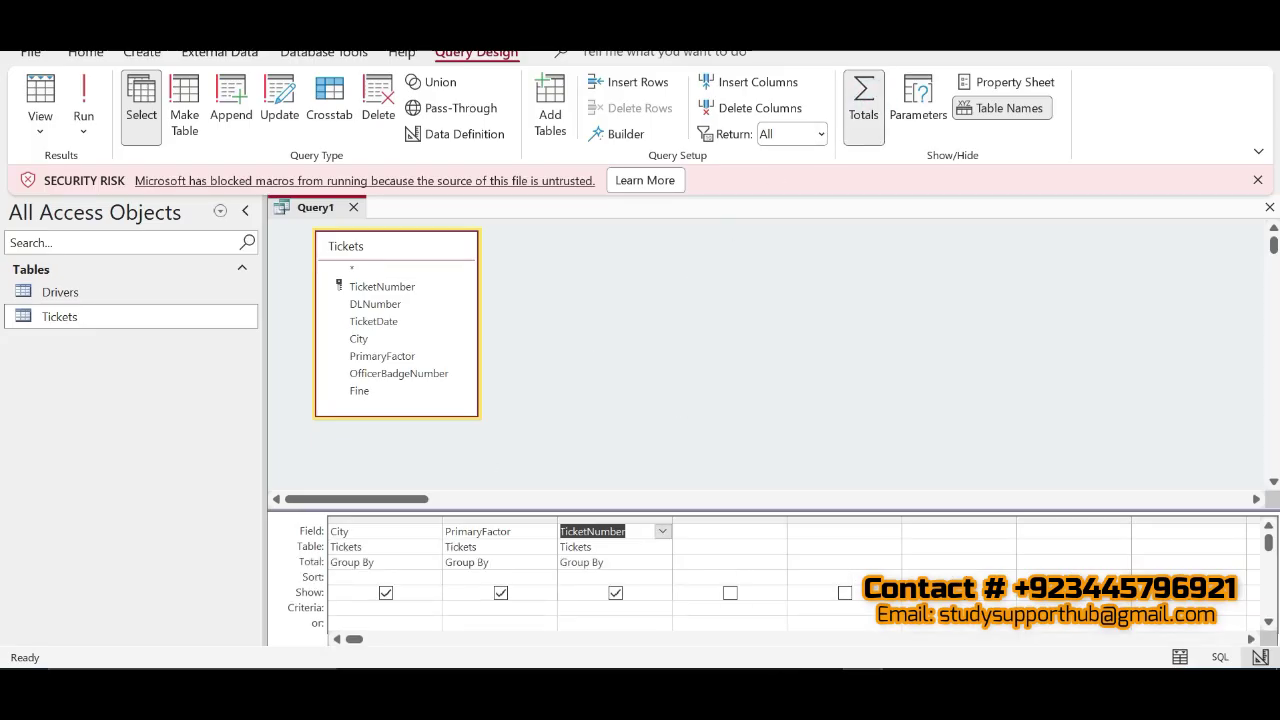
pyautogui.hotkey('alt', 'Tab')
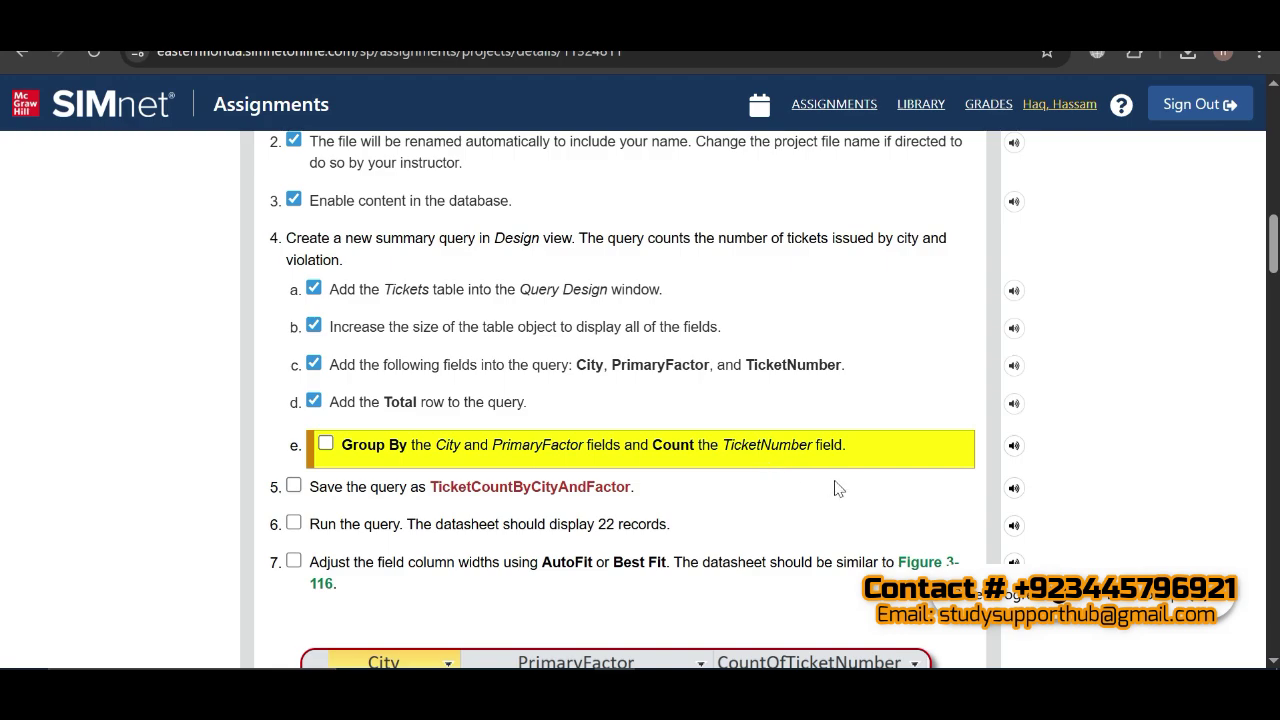
pyautogui.hotkey('alt', 'Tab')
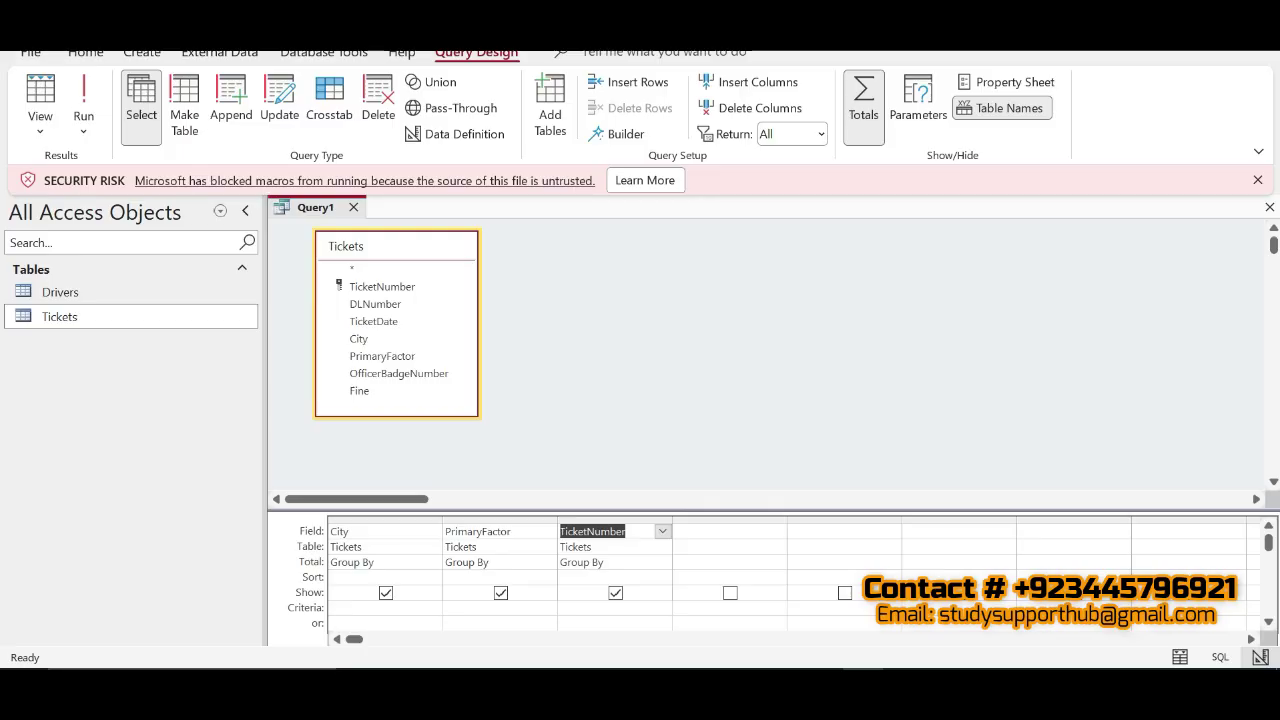
pyautogui.click(604, 562)
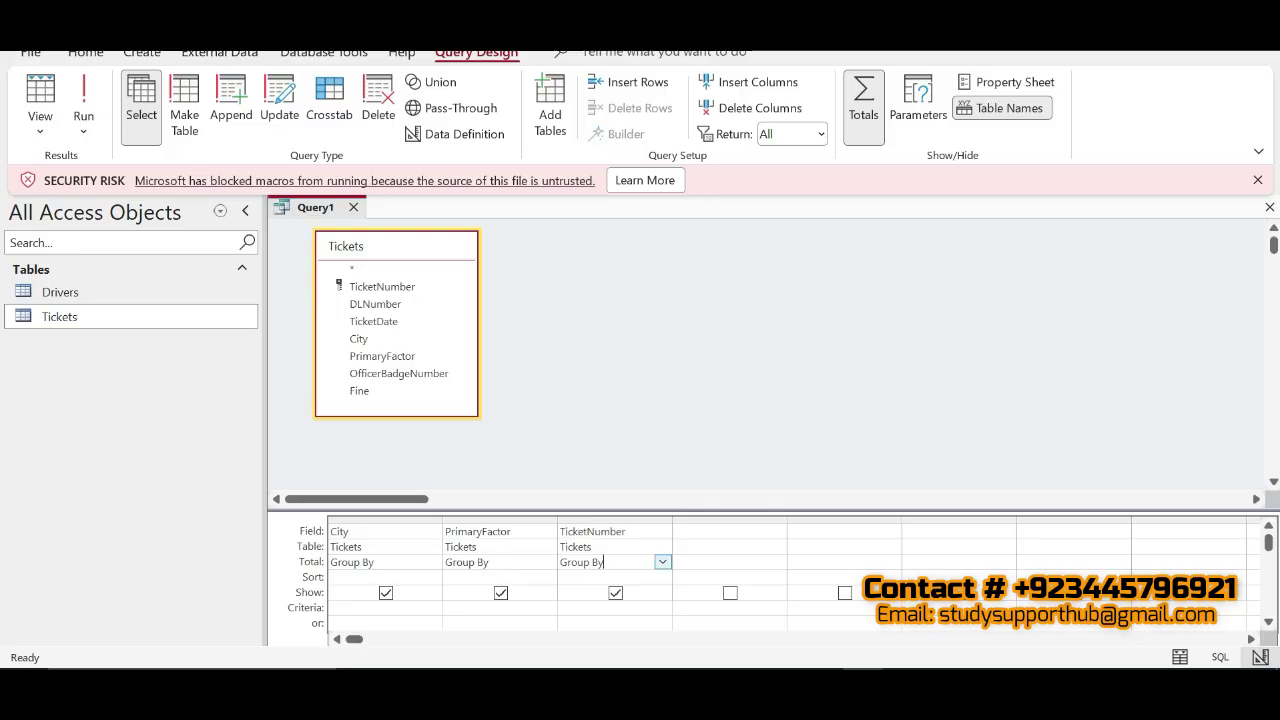
pyautogui.click(663, 563)
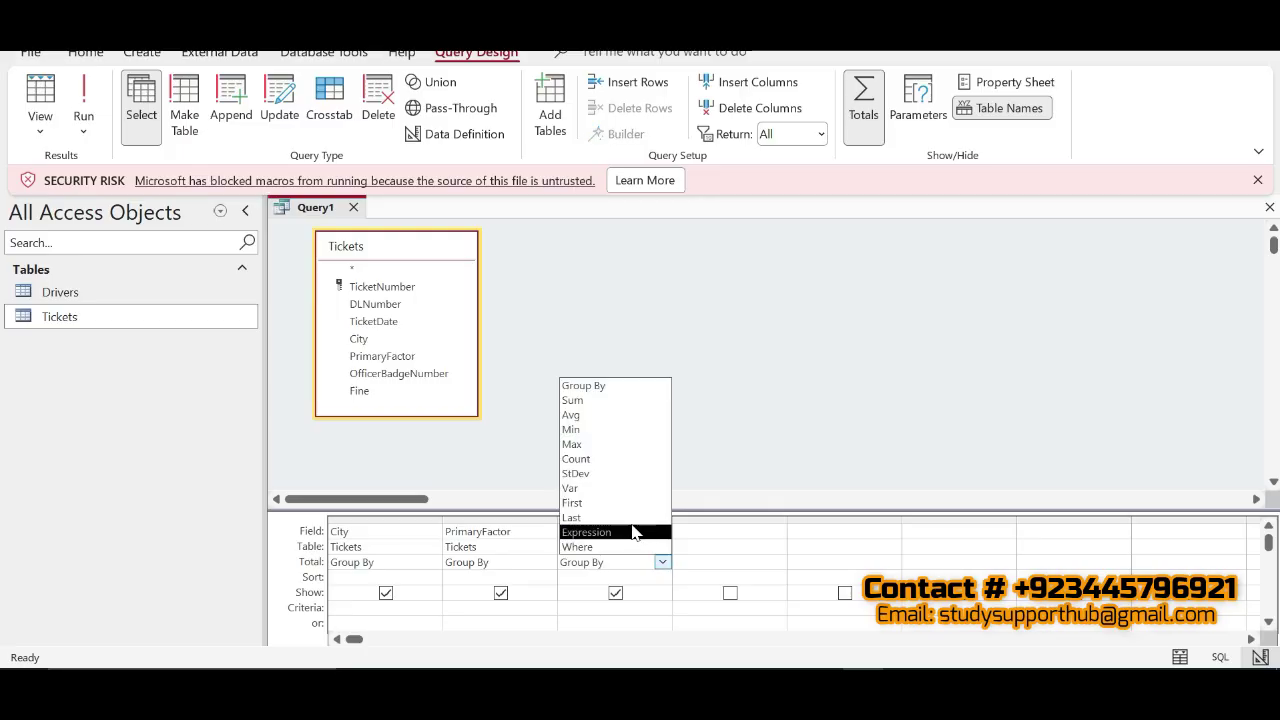
pyautogui.click(600, 459)
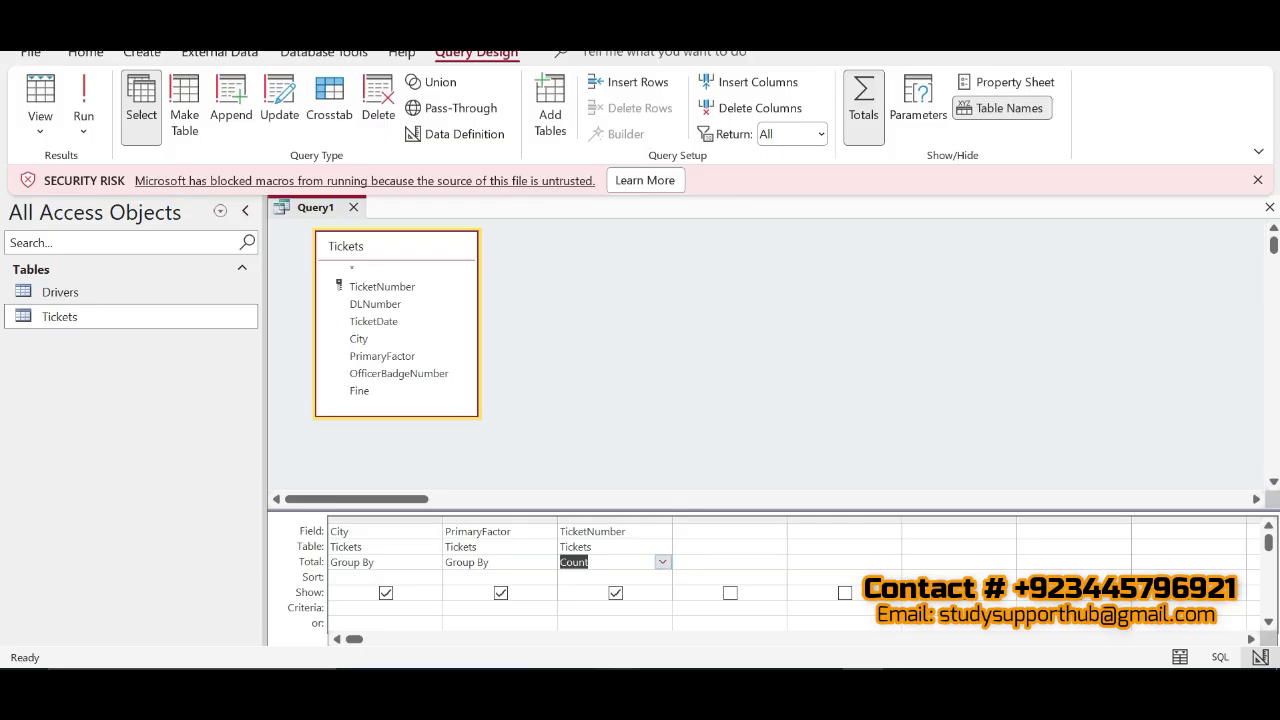
# Switch to SIMnet, check off step 4e, and copy the query name TicketCountByCityAndFactor from step 5.
pyautogui.hotkey('alt', 'Tab')
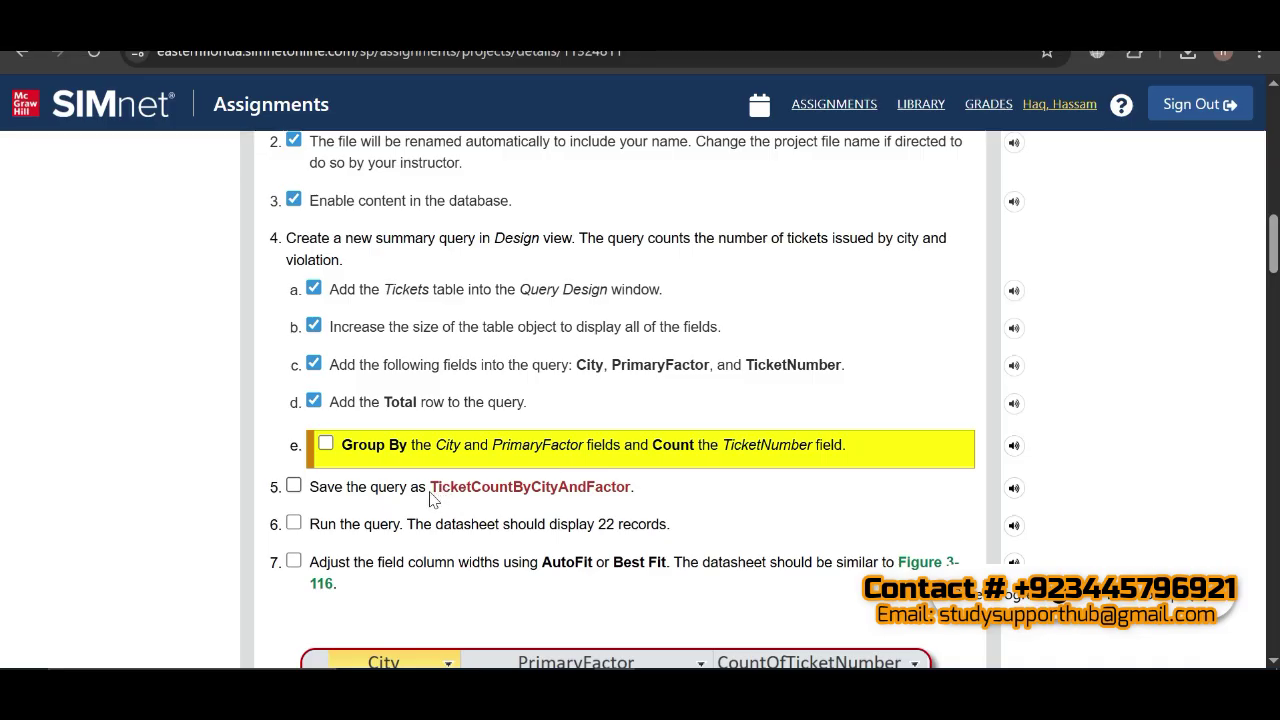
pyautogui.click(325, 446)
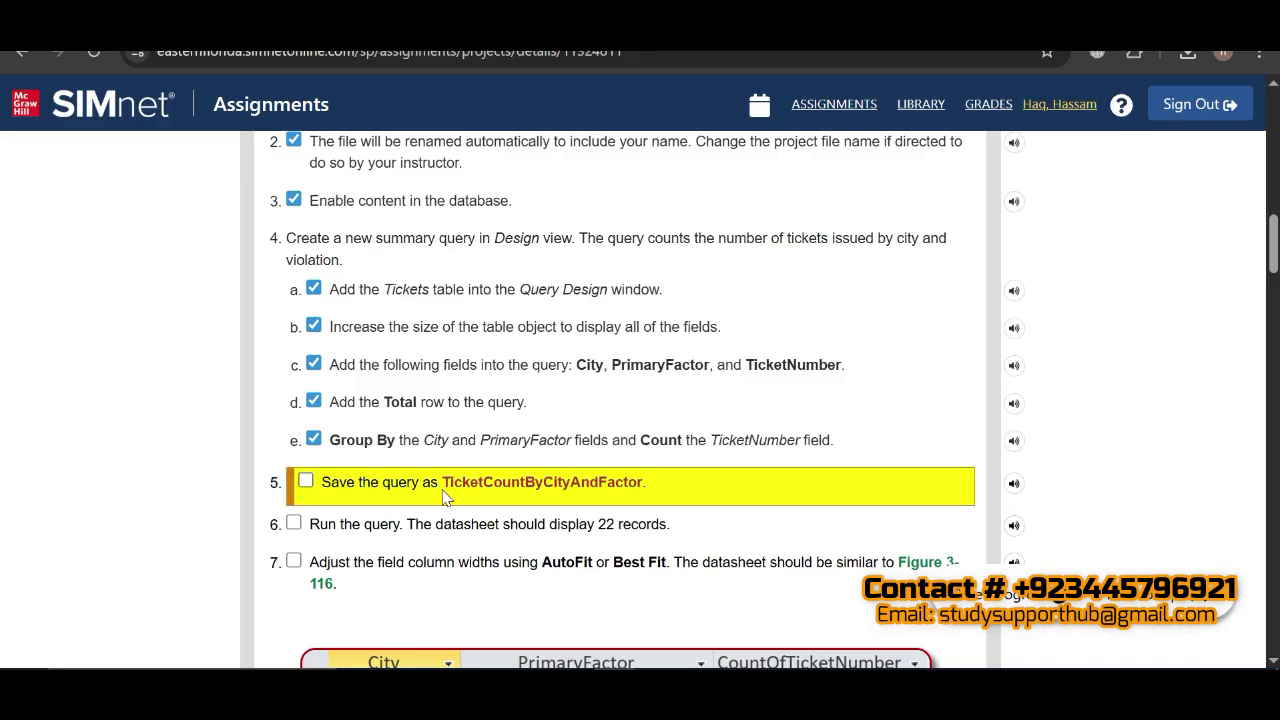
pyautogui.moveTo(443, 486); pyautogui.dragTo(645, 502)
pyautogui.hotkey('ctrl', 'c')
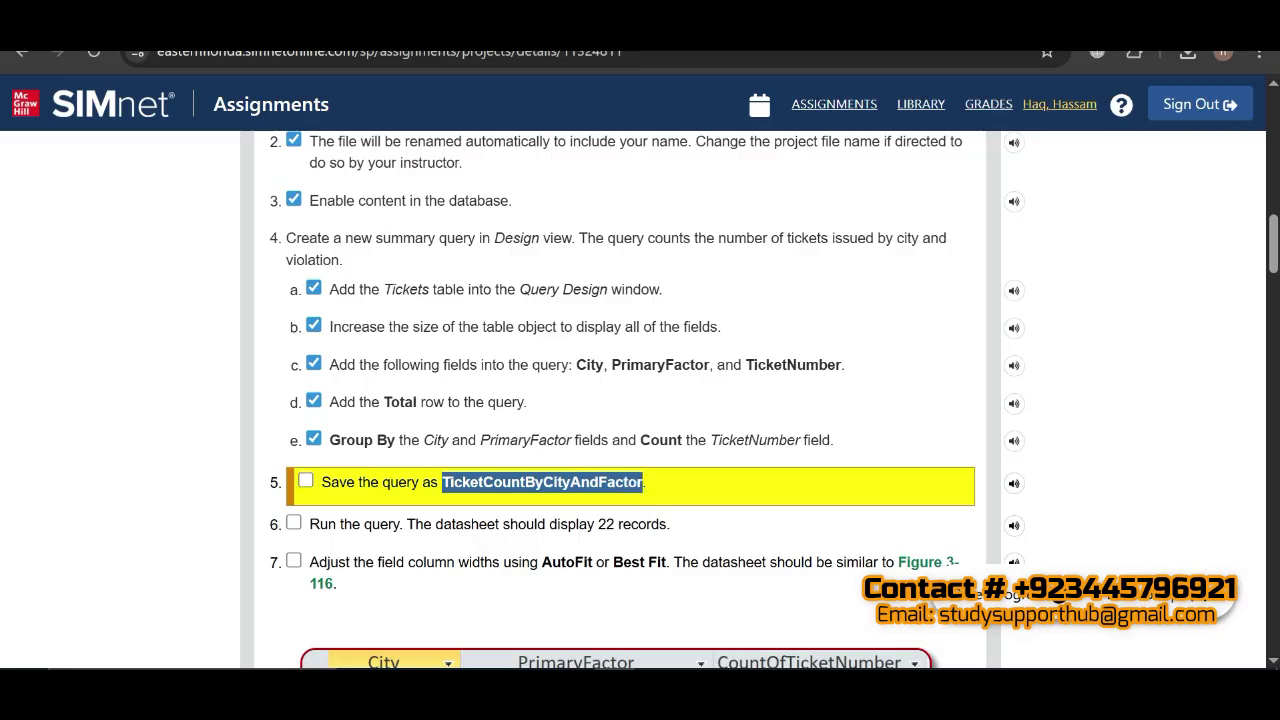
# Switch to Access and save the query as TicketCountByCityAndFactor, and check off step 5 in SIMnet.
pyautogui.hotkey('alt', 'Tab')
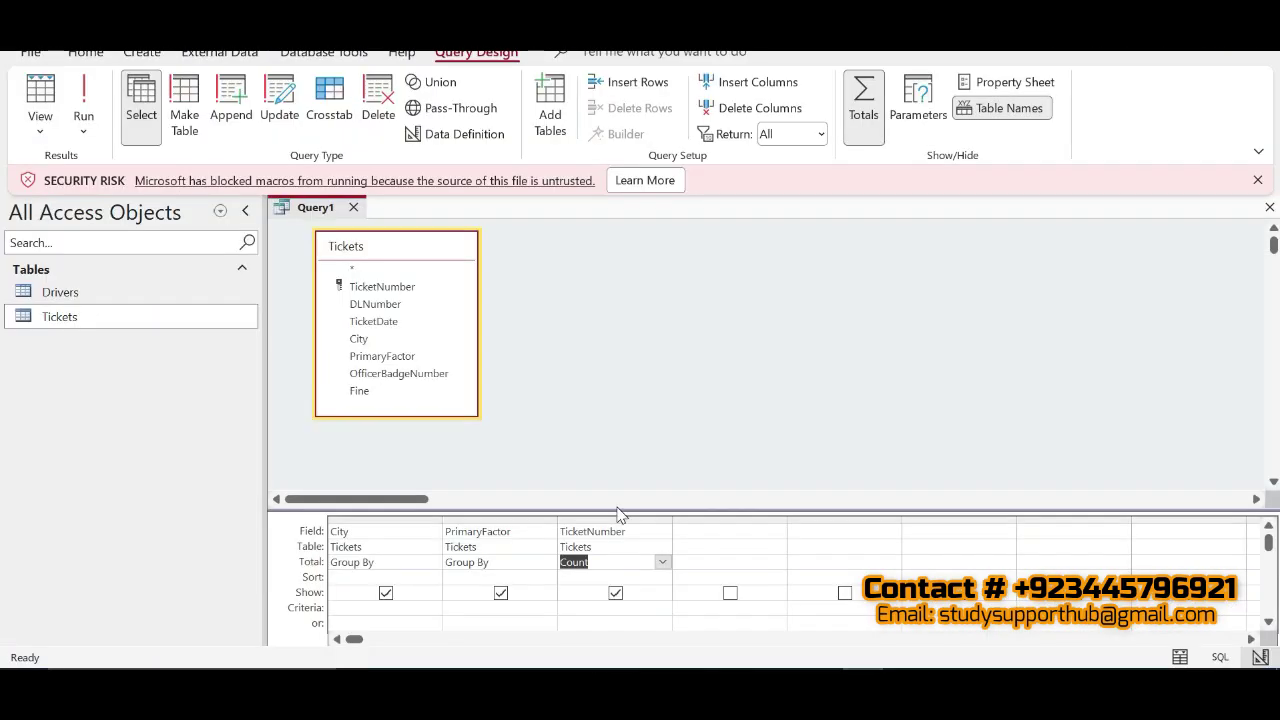
pyautogui.hotkey('ctrl', 's')
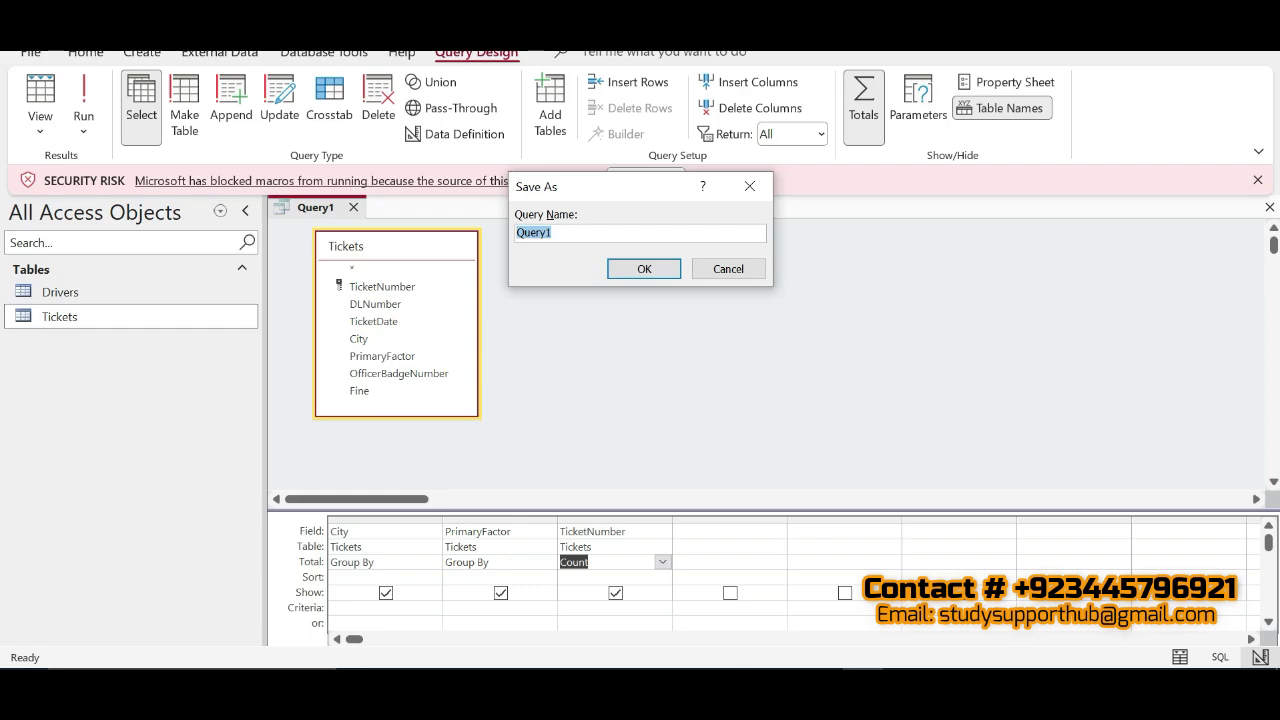
pyautogui.hotkey('ctrl', 'v')
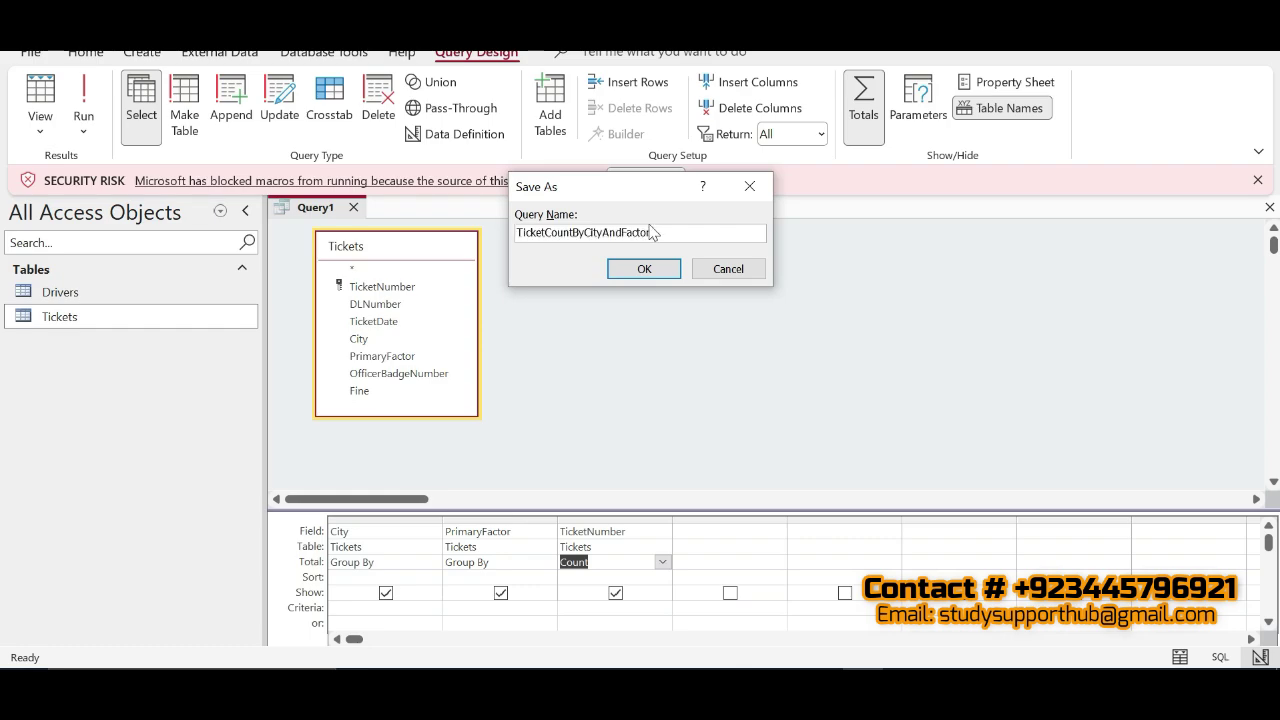
pyautogui.click(652, 269)
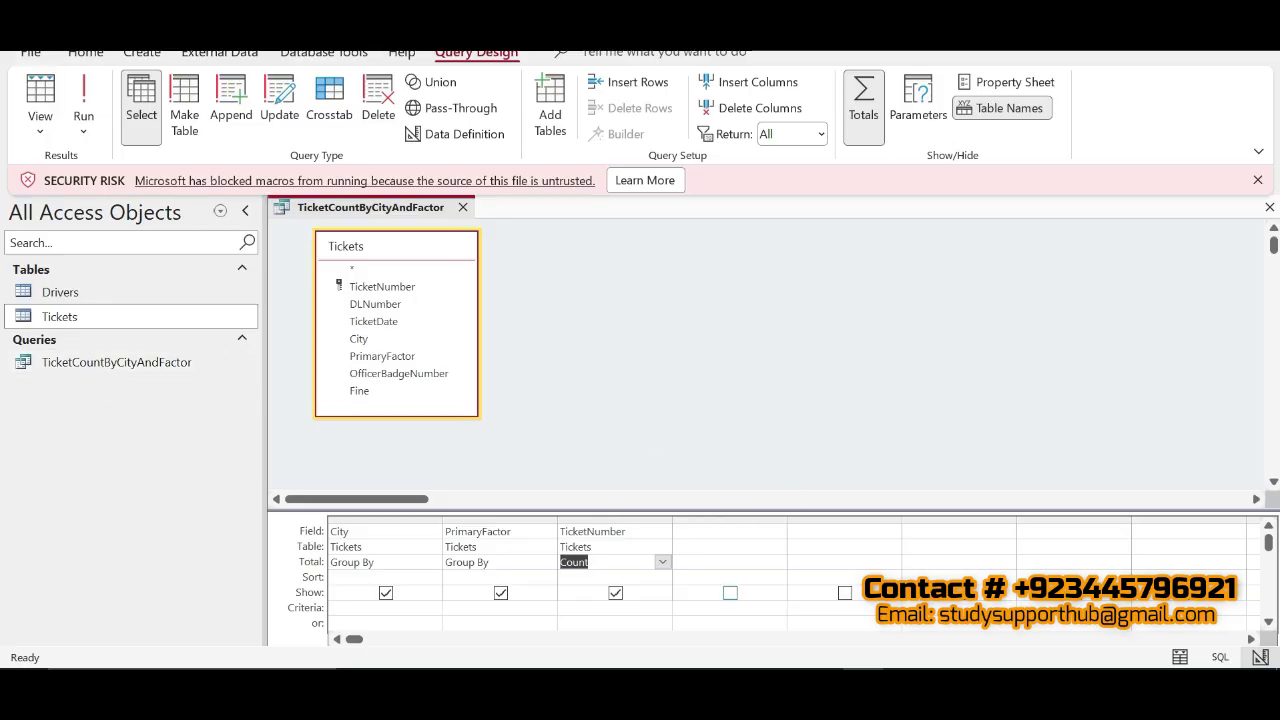
pyautogui.hotkey('alt', 'Tab')
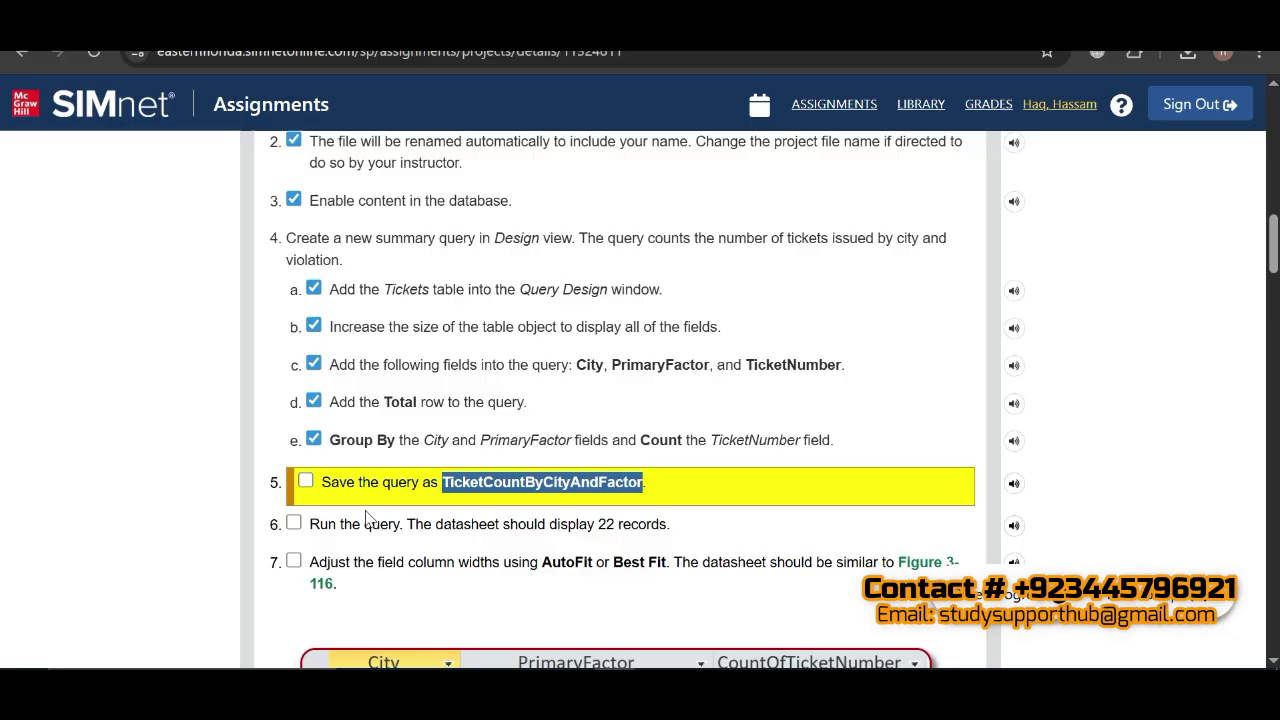
pyautogui.click(305, 482)
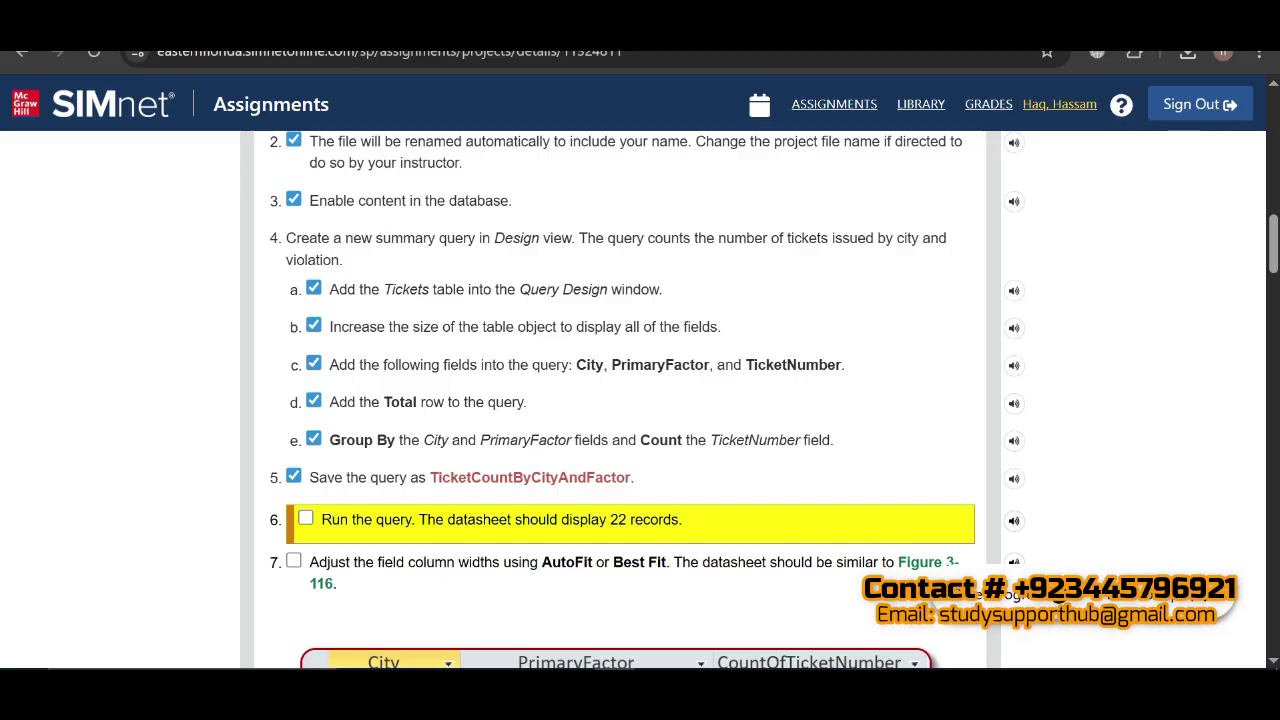
# Switch to Access and run the TicketCountByCityAndFactor query, and check off steps 6 and 7 in SIMnet.
pyautogui.hotkey('alt', 'Tab')
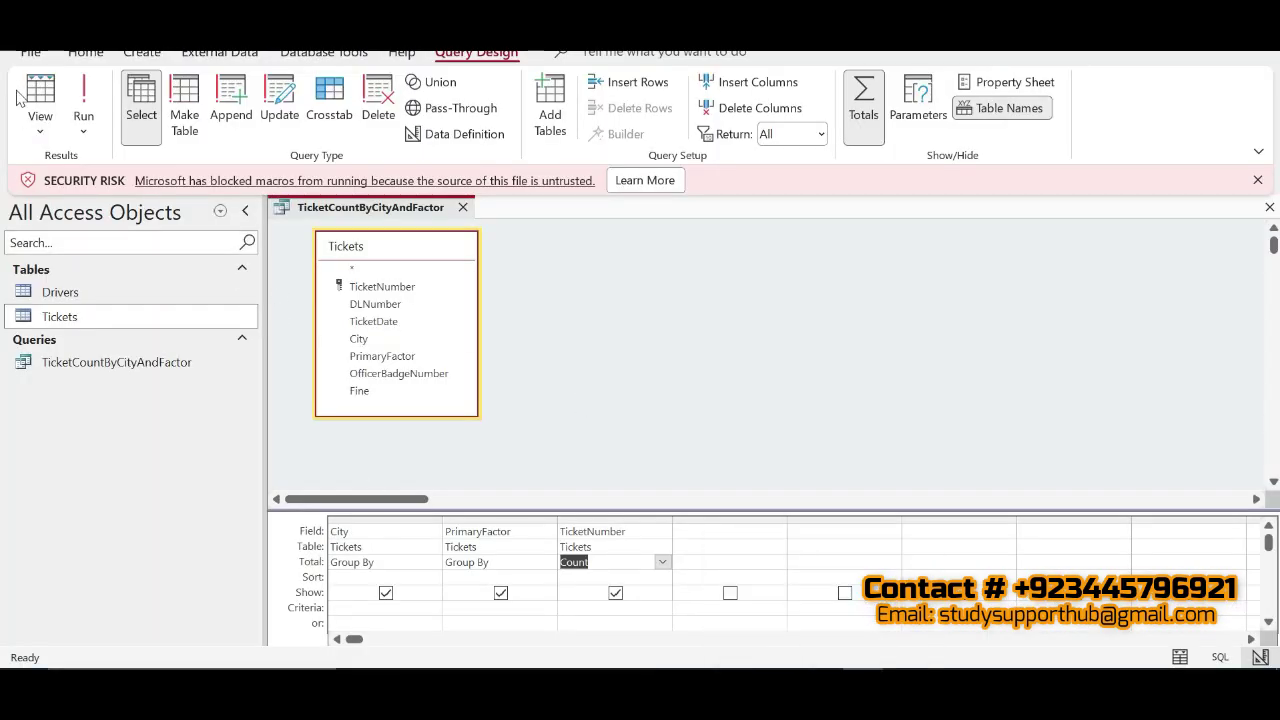
pyautogui.click(84, 95)
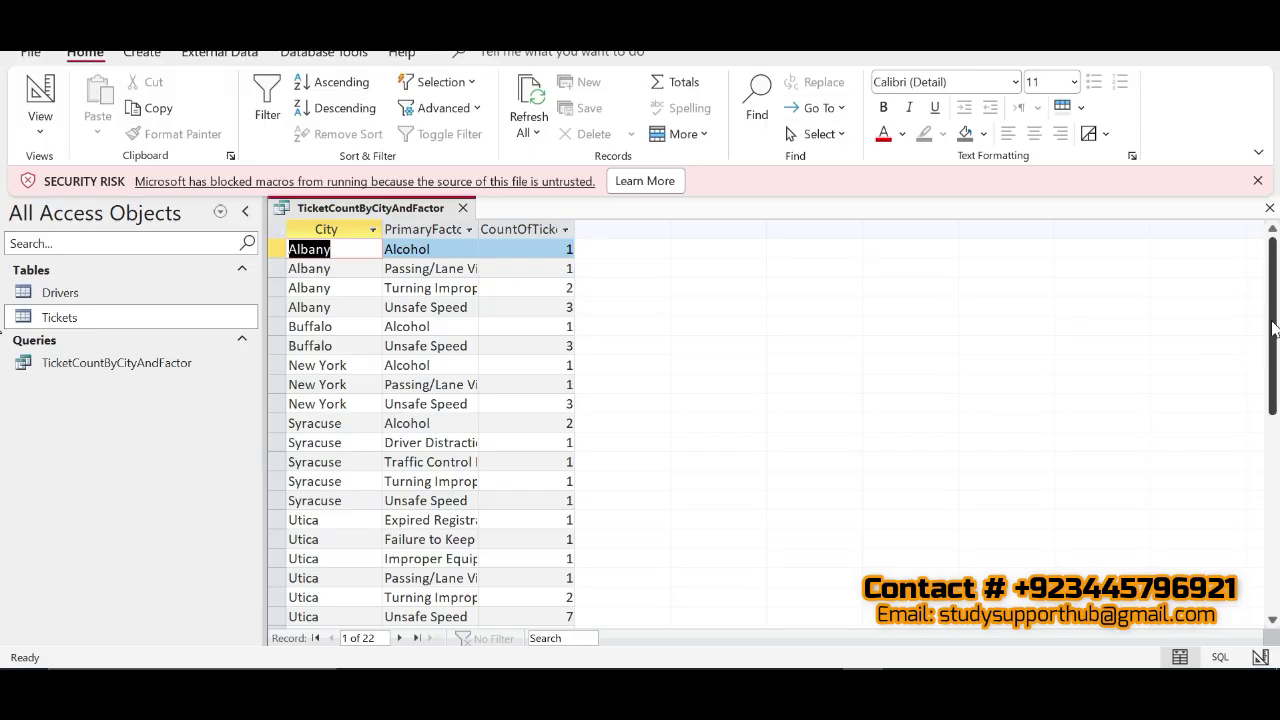
pyautogui.moveTo(1274, 330); pyautogui.dragTo(1274, 352)
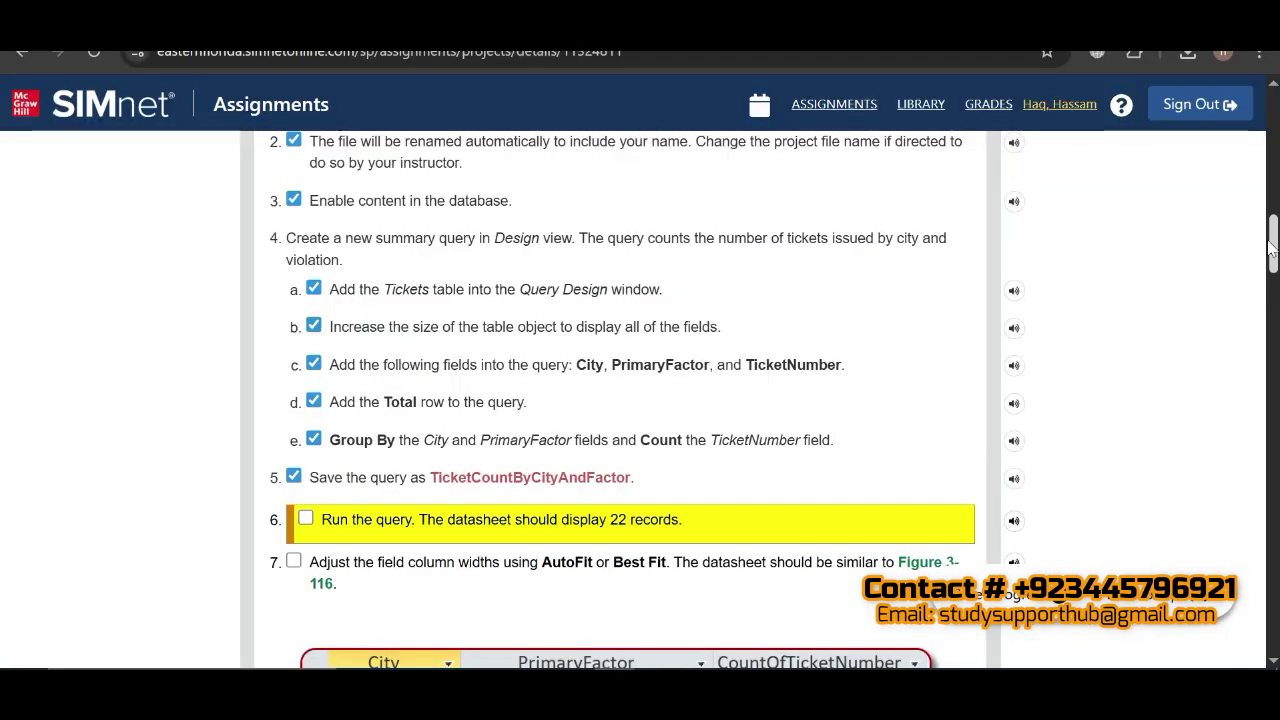
pyautogui.scroll(-2, 663, 444)
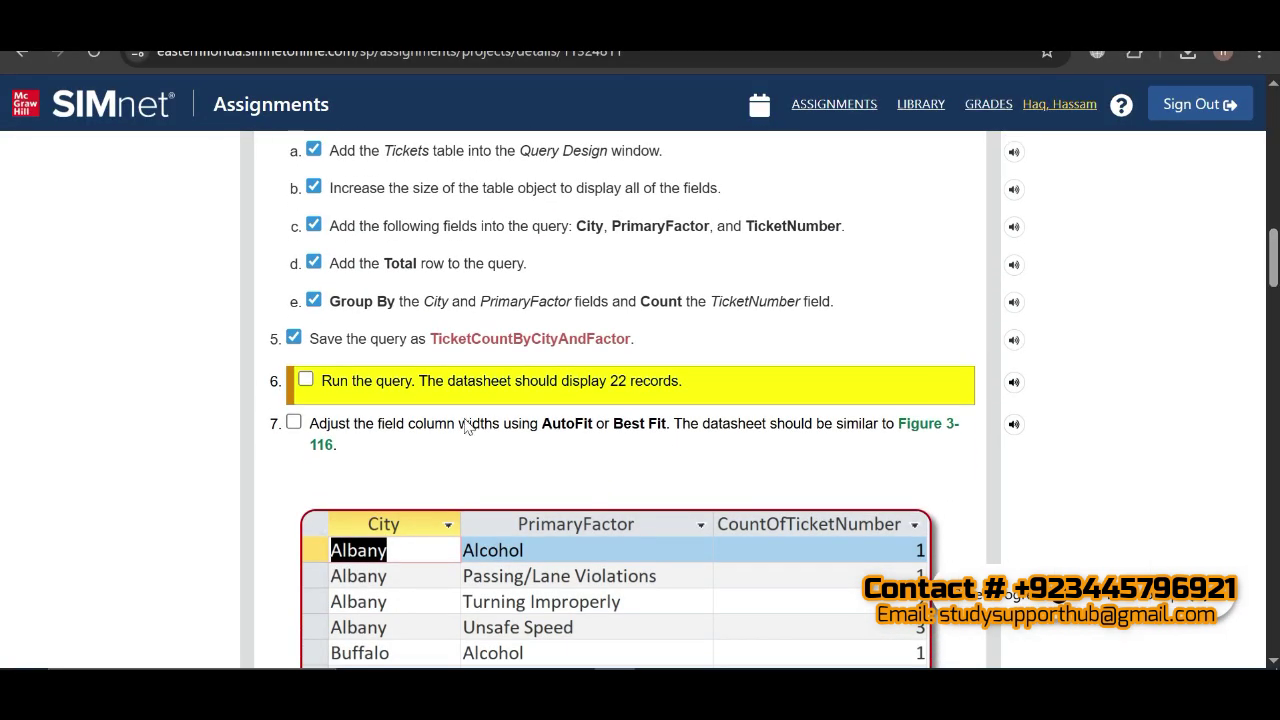
pyautogui.click(305, 380)
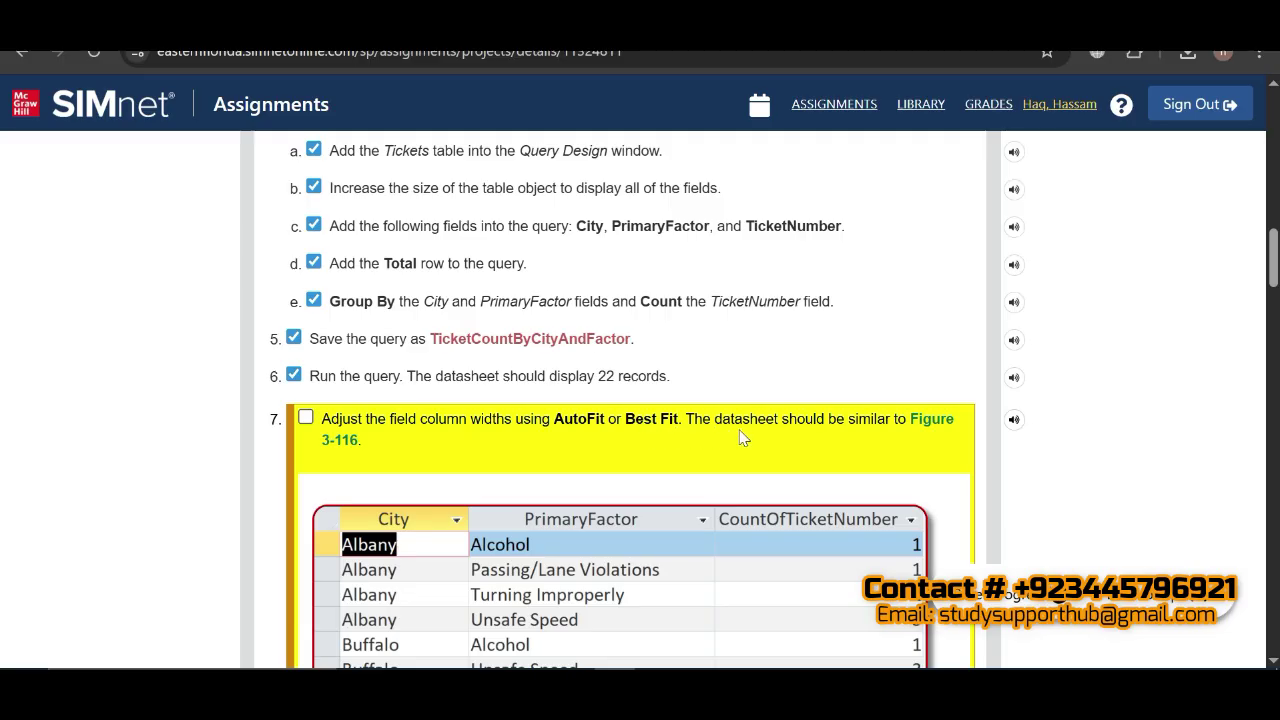
pyautogui.click(305, 417)
# Switch to Access and AutoFit the City, PrimaryFactor and CountOfTicketNumber columns in the query datasheet.
pyautogui.click(860, 600)
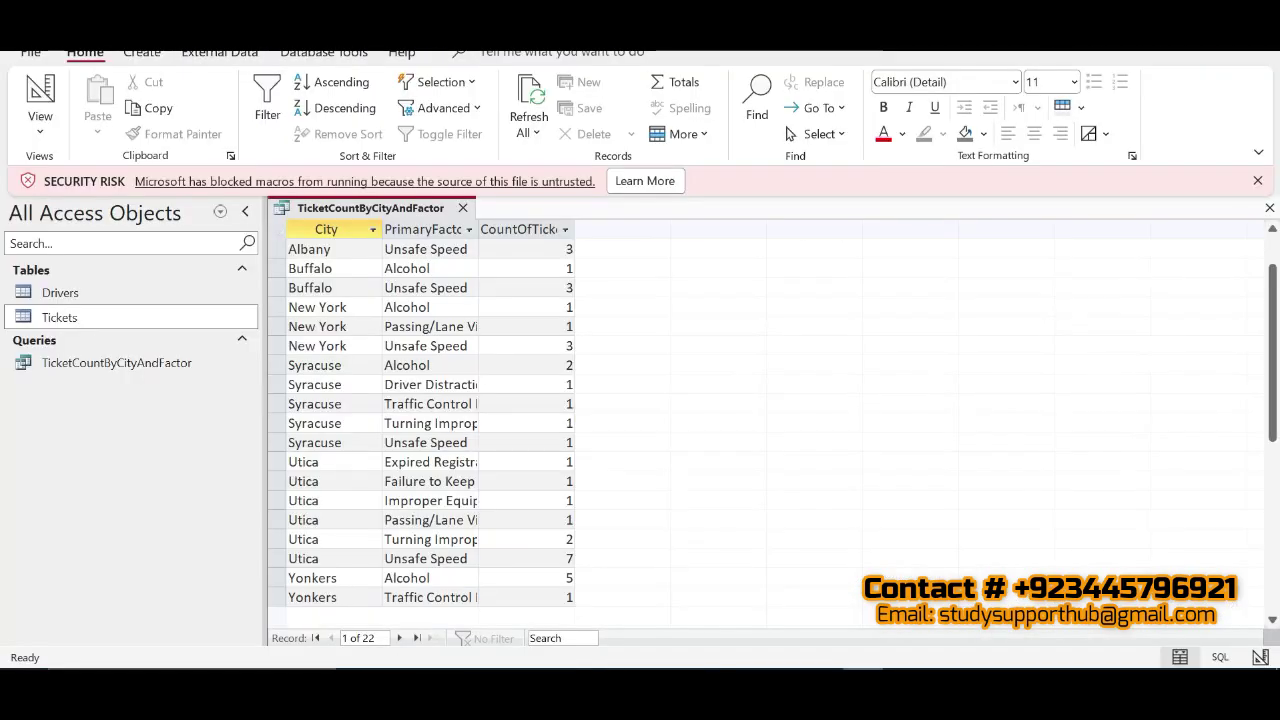
pyautogui.doubleClick(382, 222)
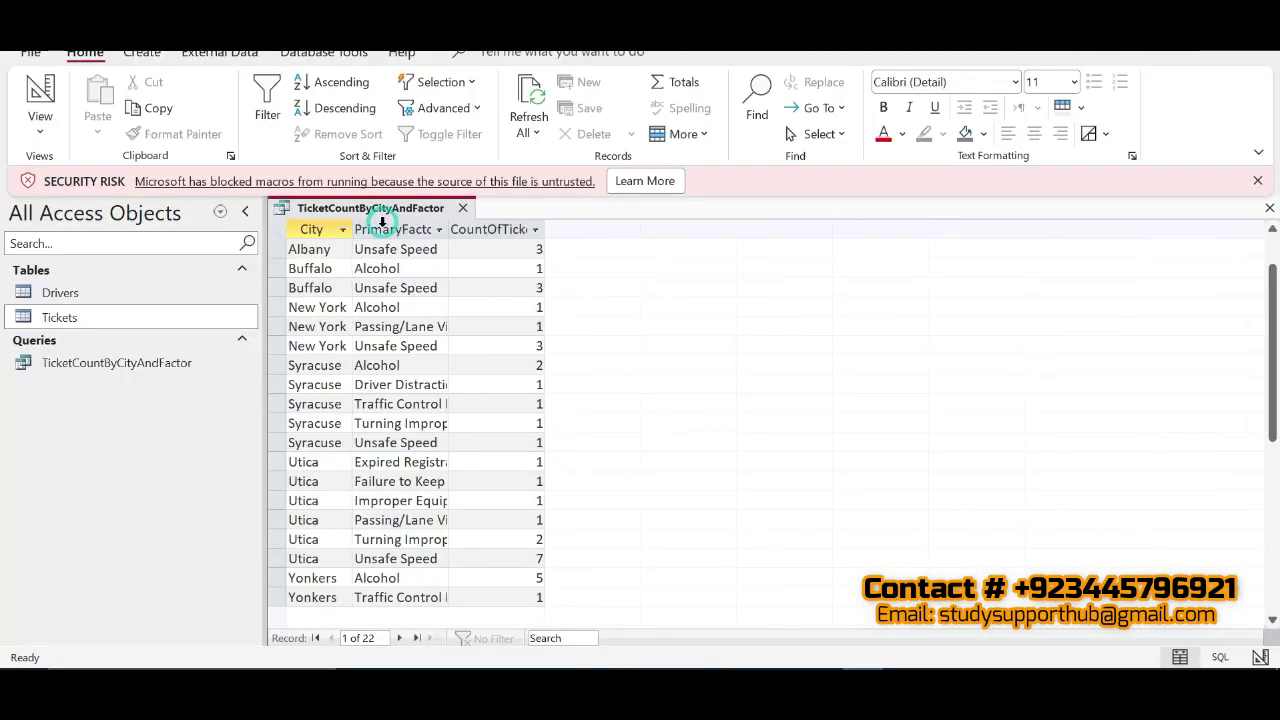
pyautogui.doubleClick(448, 225)
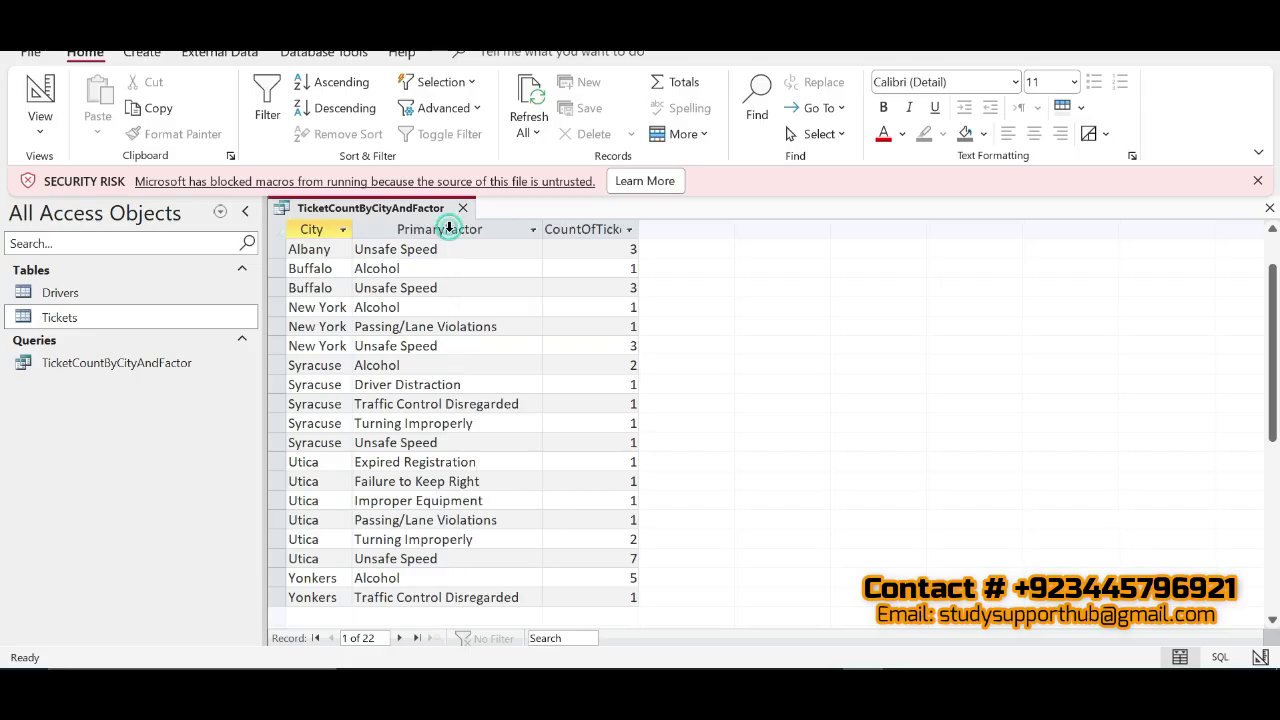
pyautogui.doubleClick(638, 225)
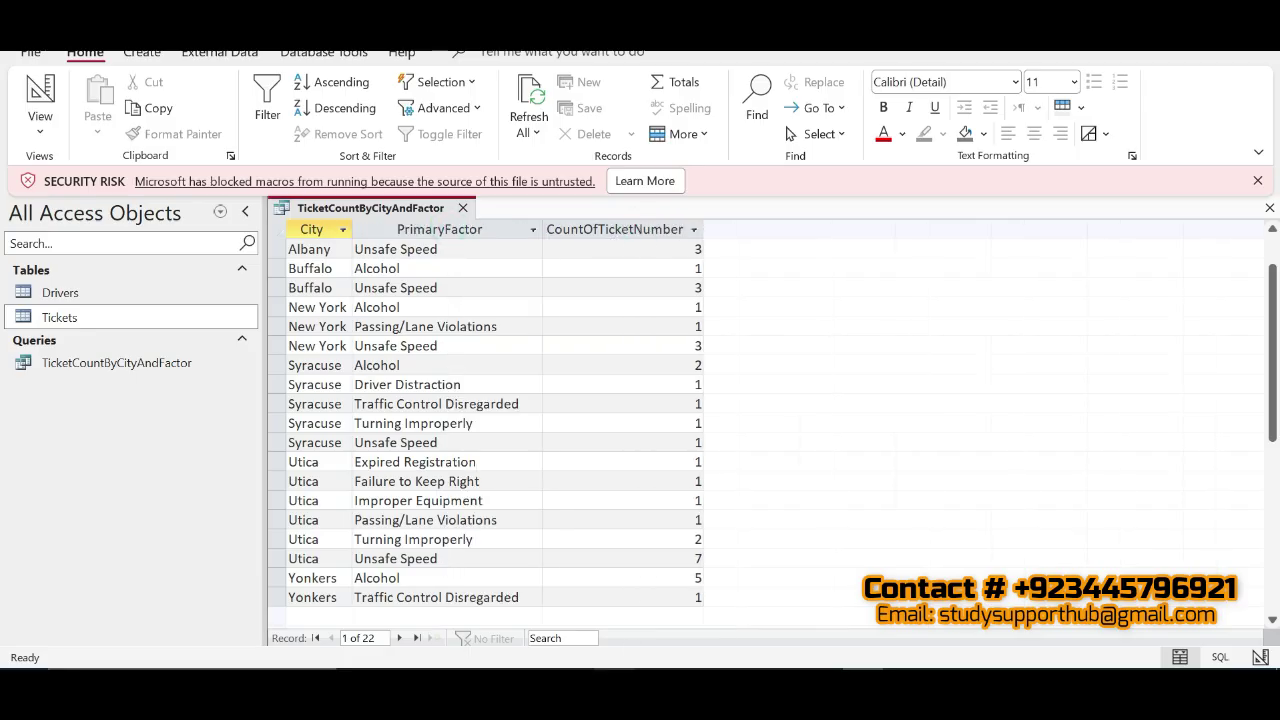
# Switch to the SIMnet instructions and check off step 8 below Figure 3-116.
pyautogui.hotkey('alt', 'Tab')
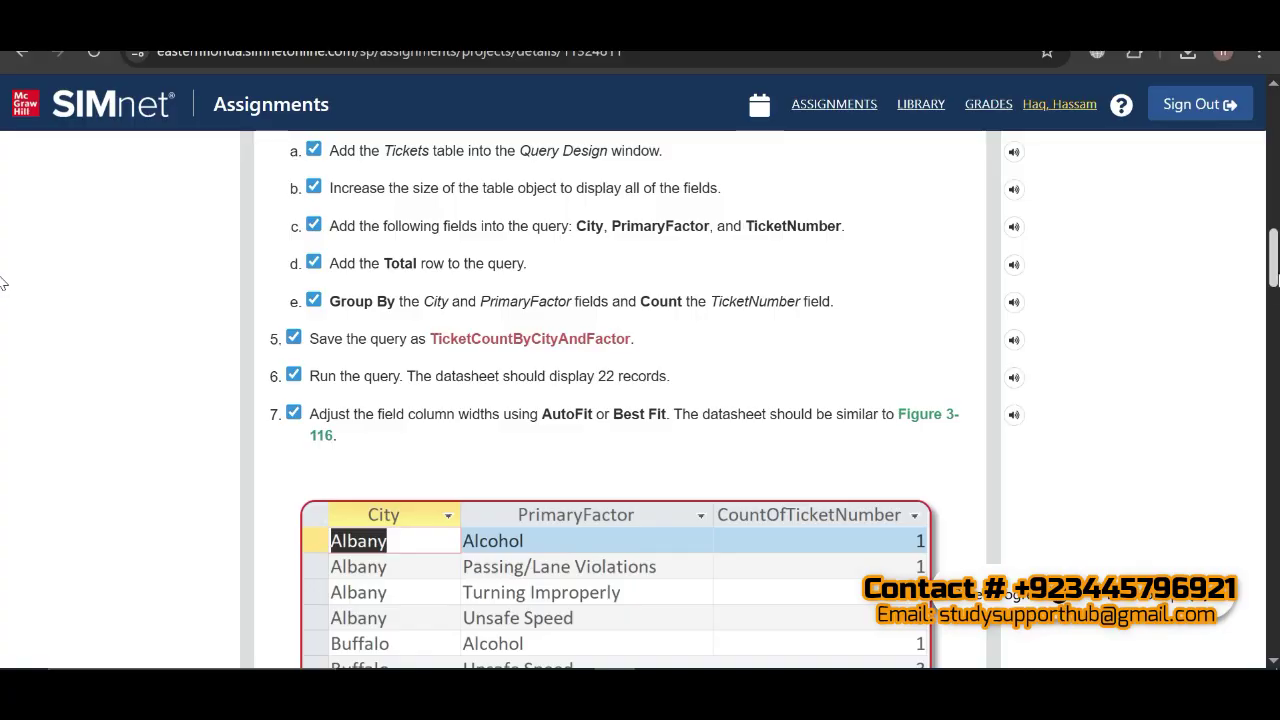
pyautogui.scroll(-9, 3, 285)
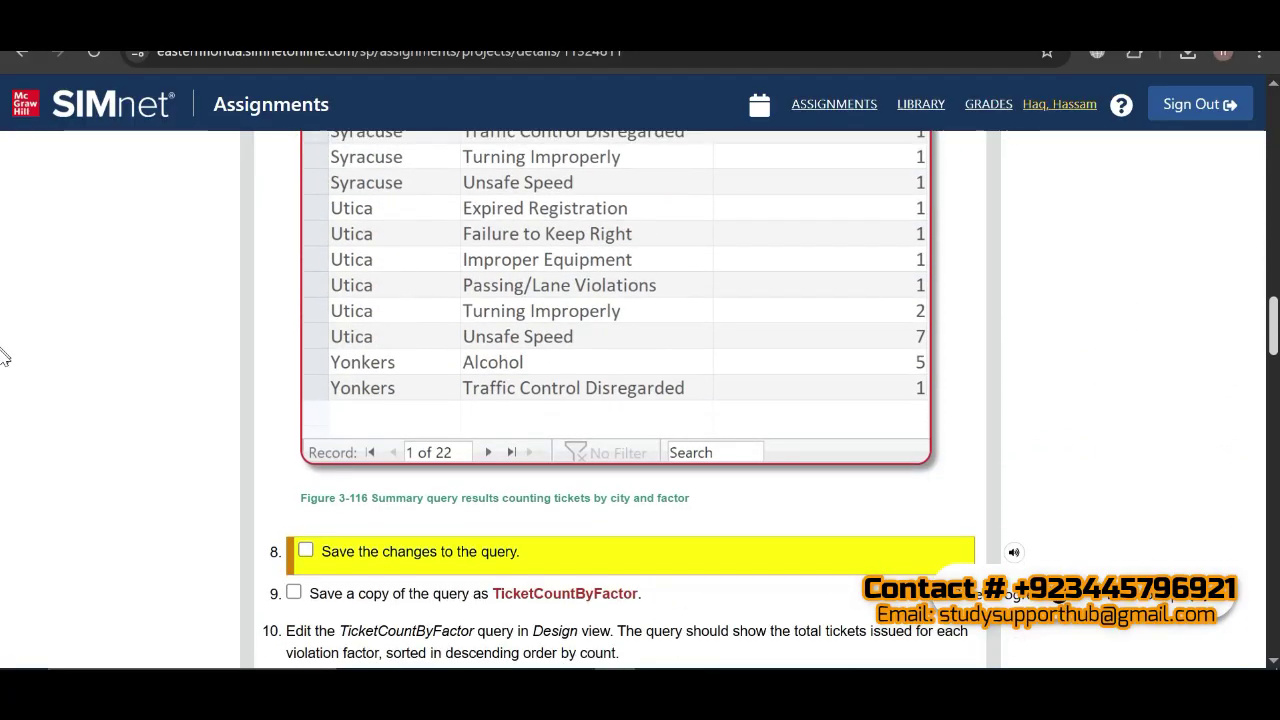
pyautogui.scroll(-1, 3, 375)
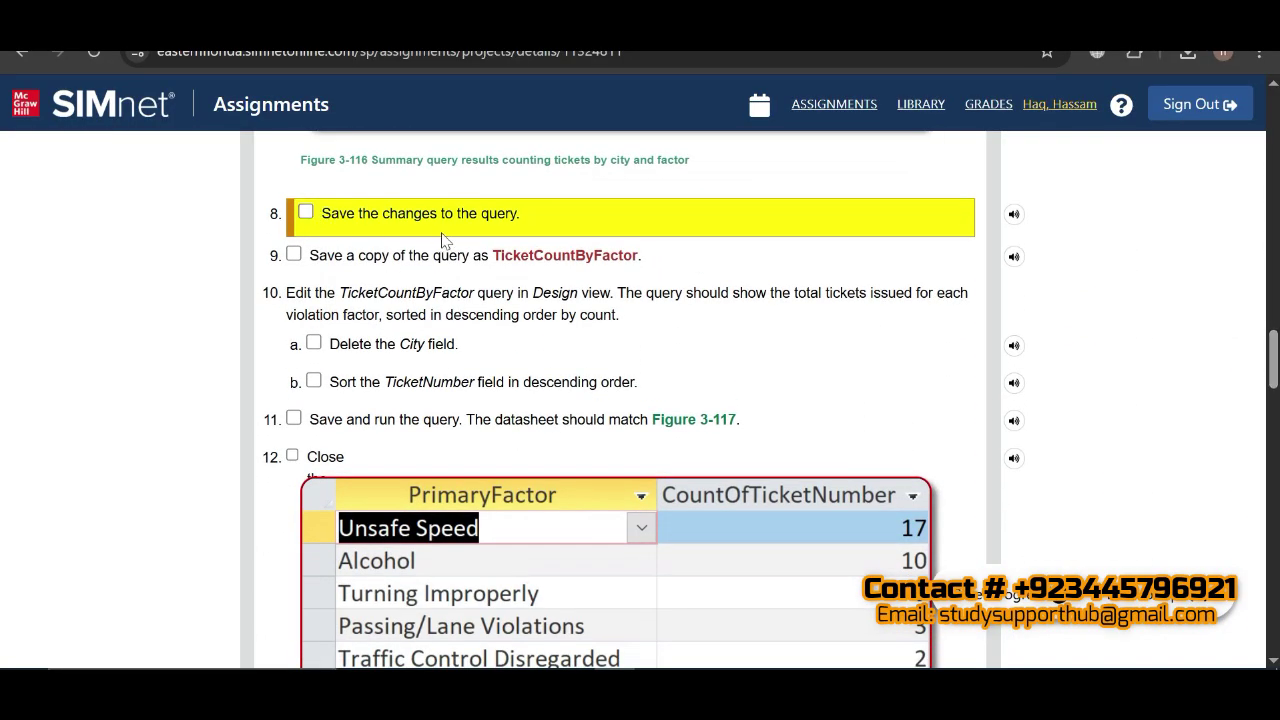
pyautogui.click(305, 212)
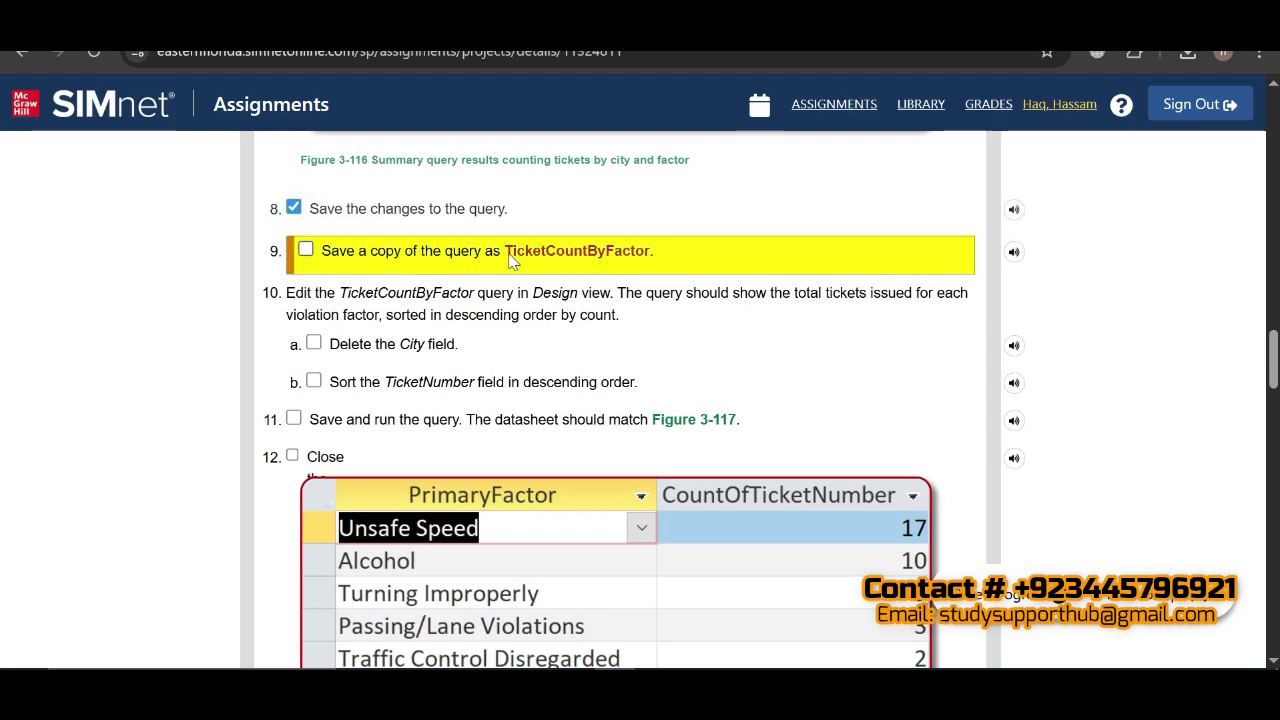
# Switch to Access and save a copy of the TicketCountByCityAndFactor query as TicketCountByFactor, and check off step 9 in SIMnet.
pyautogui.moveTo(512, 256); pyautogui.dragTo(651, 272)
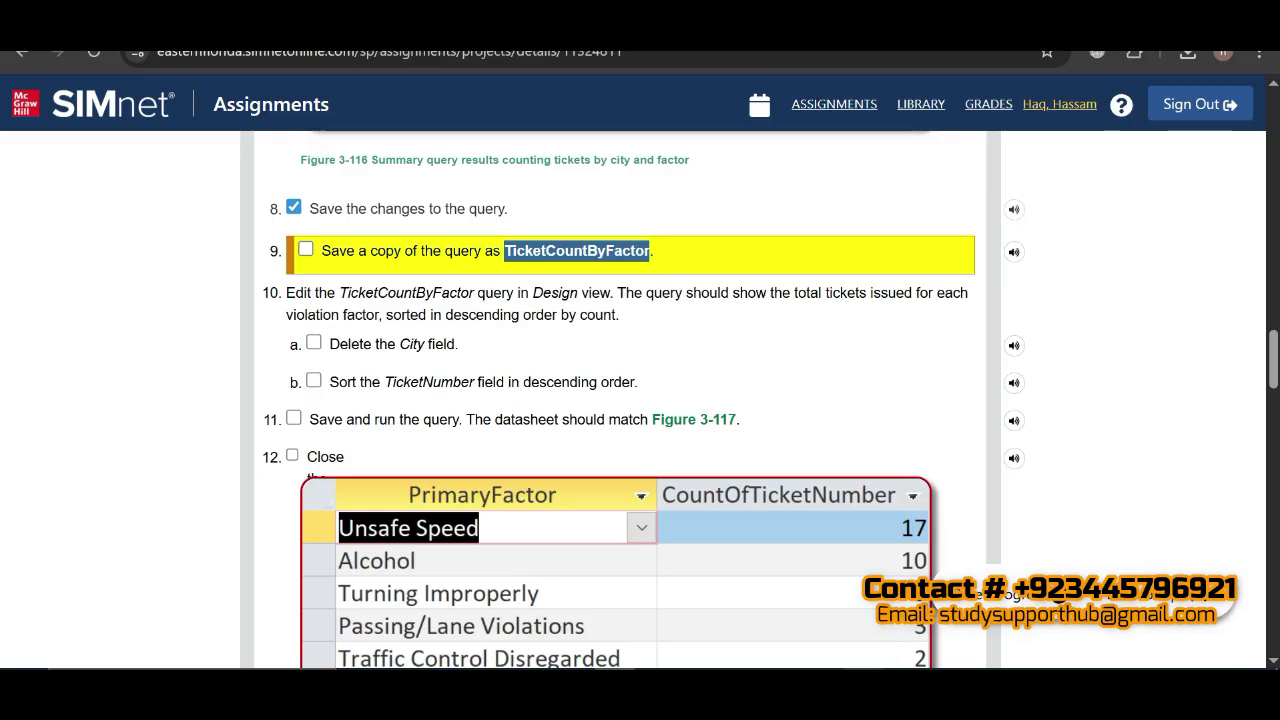
pyautogui.click(795, 662)
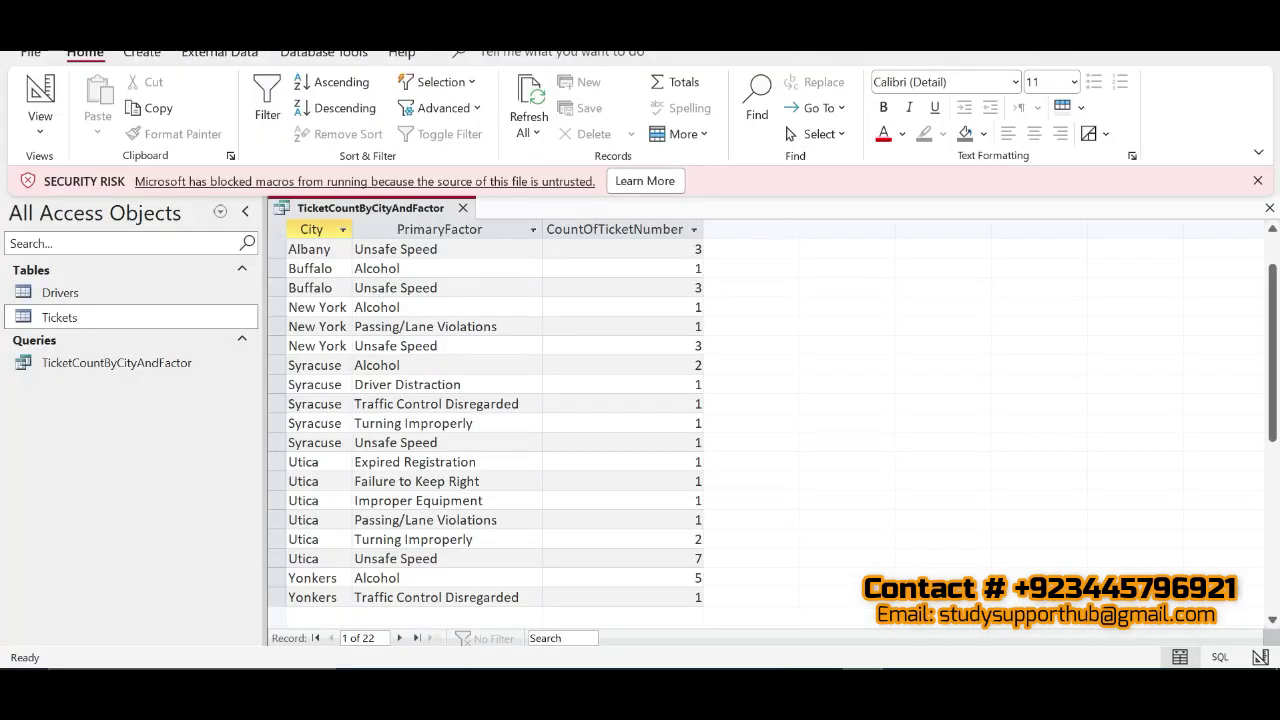
pyautogui.click(31, 53)
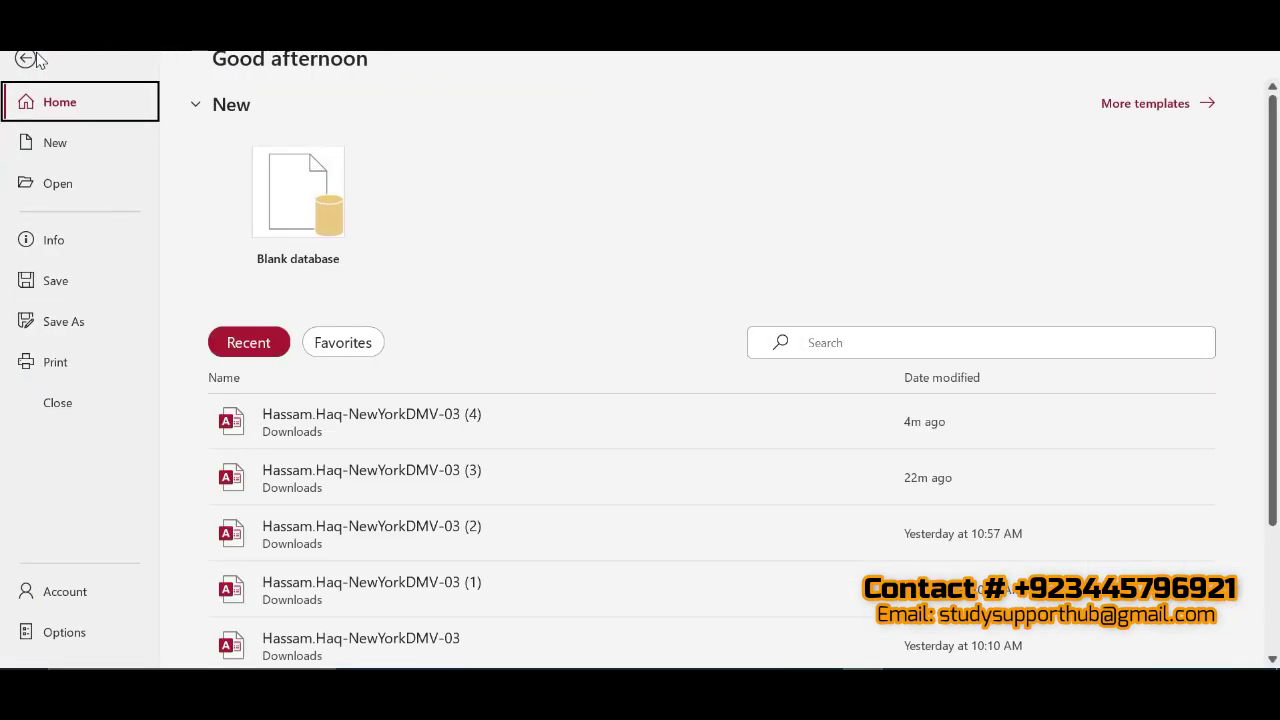
pyautogui.click(88, 328)
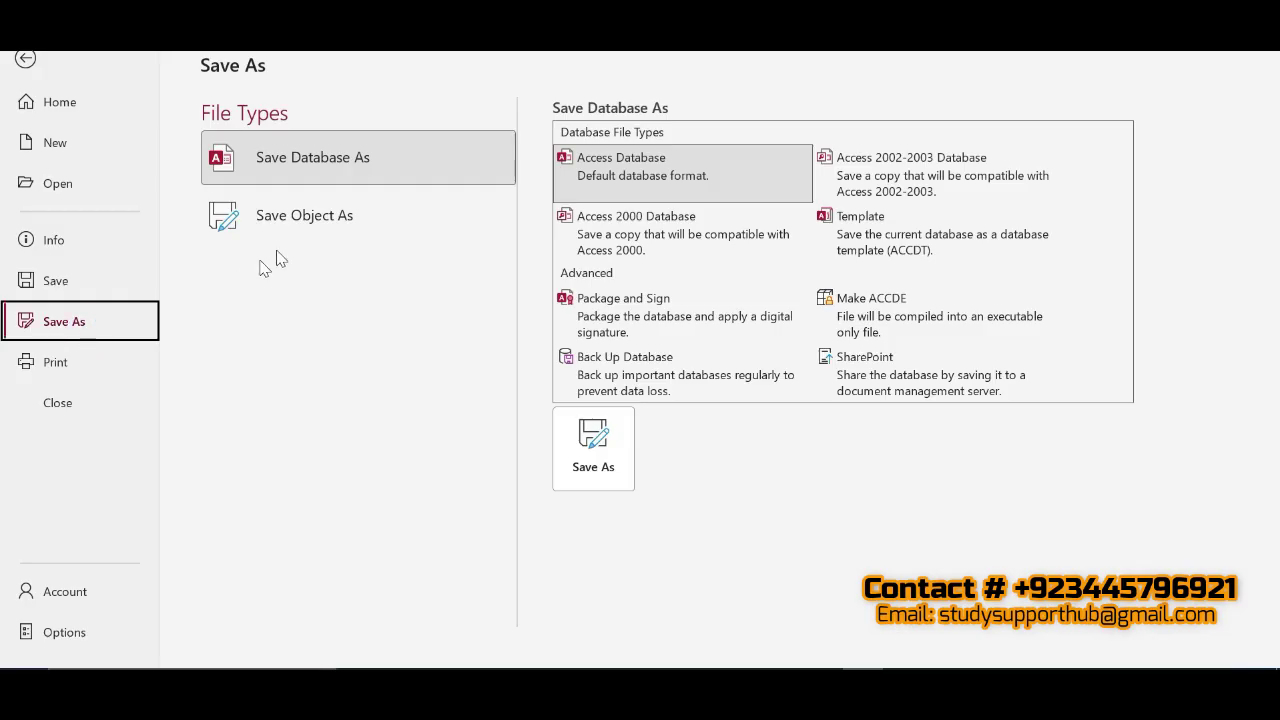
pyautogui.click(330, 216)
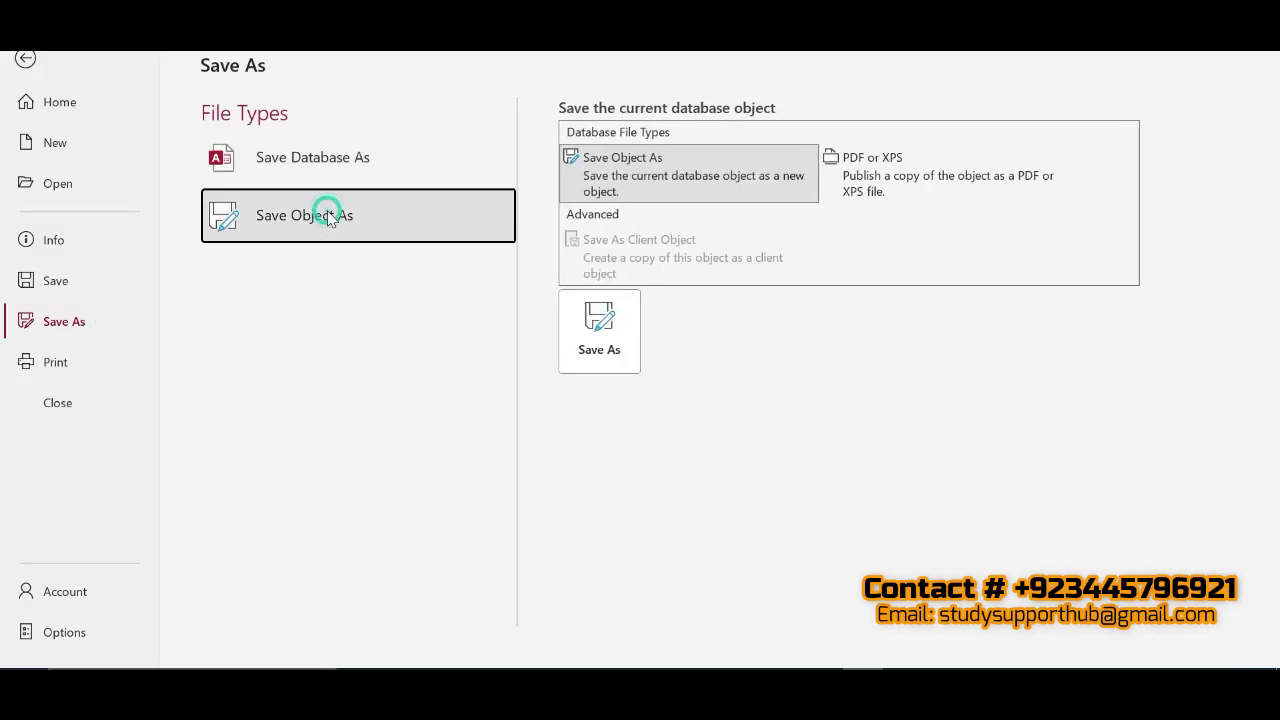
pyautogui.click(594, 316)
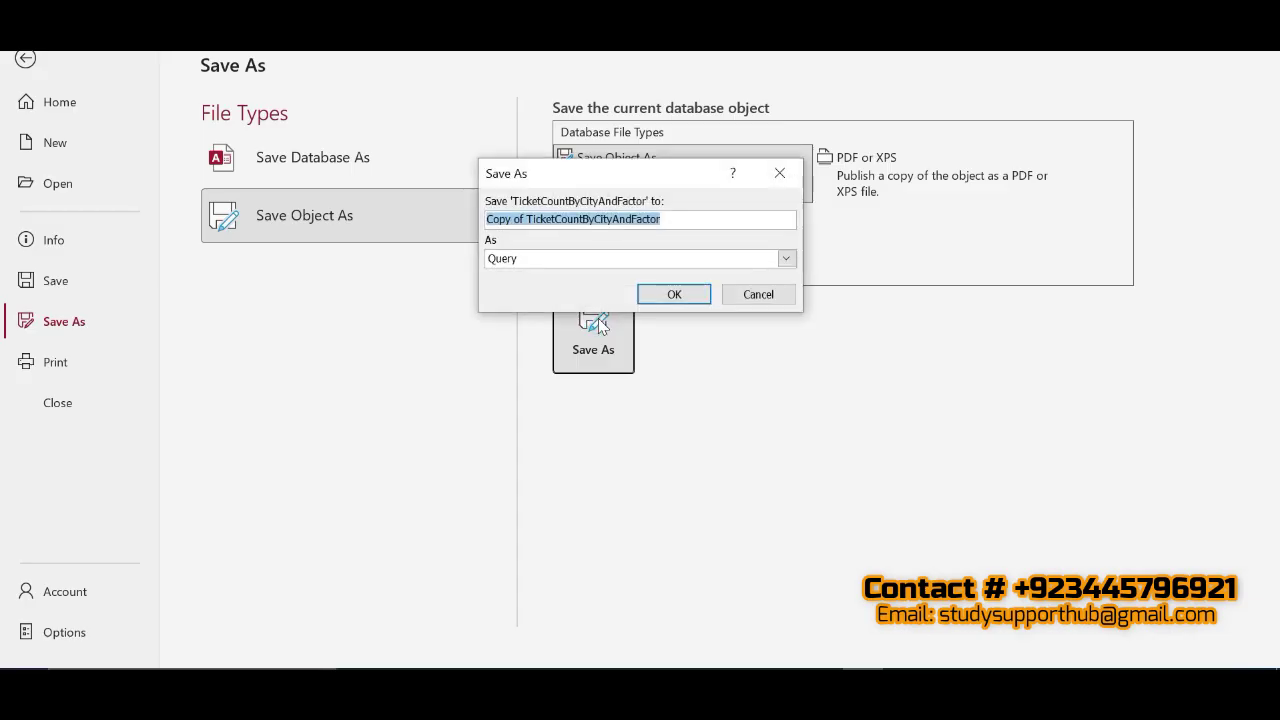
pyautogui.write('TicketCountByFactor')
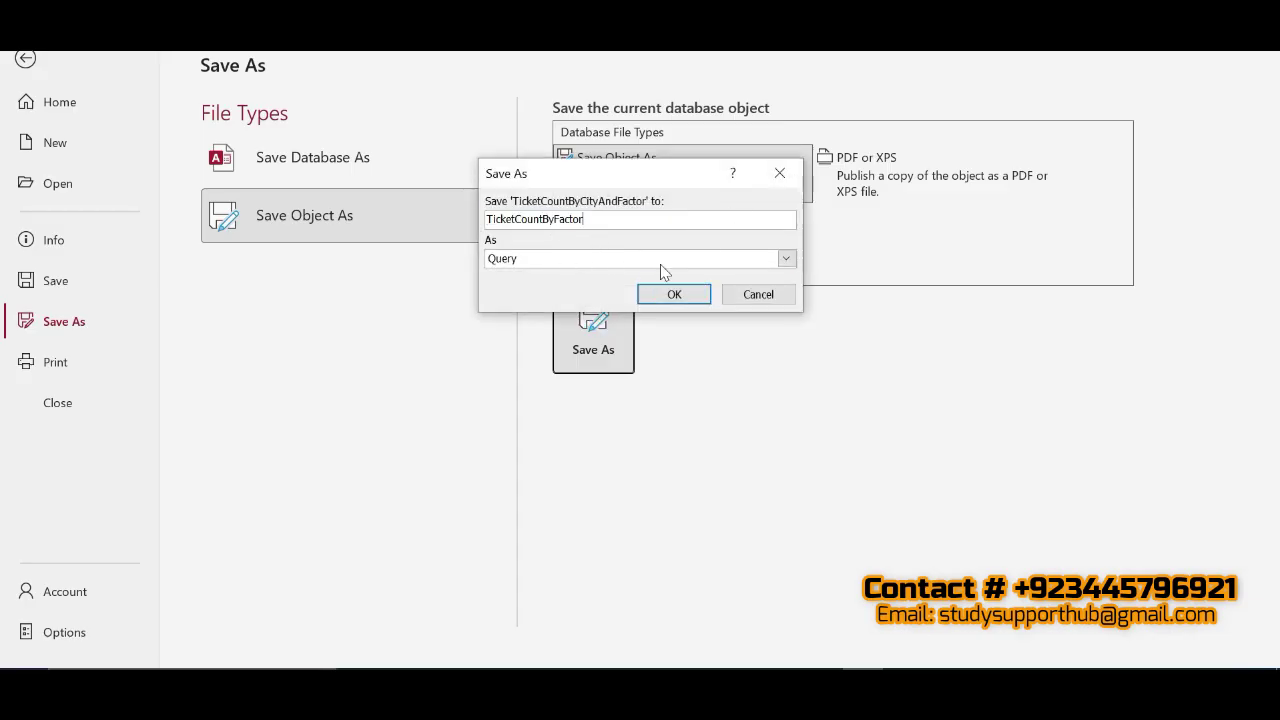
pyautogui.click(678, 296)
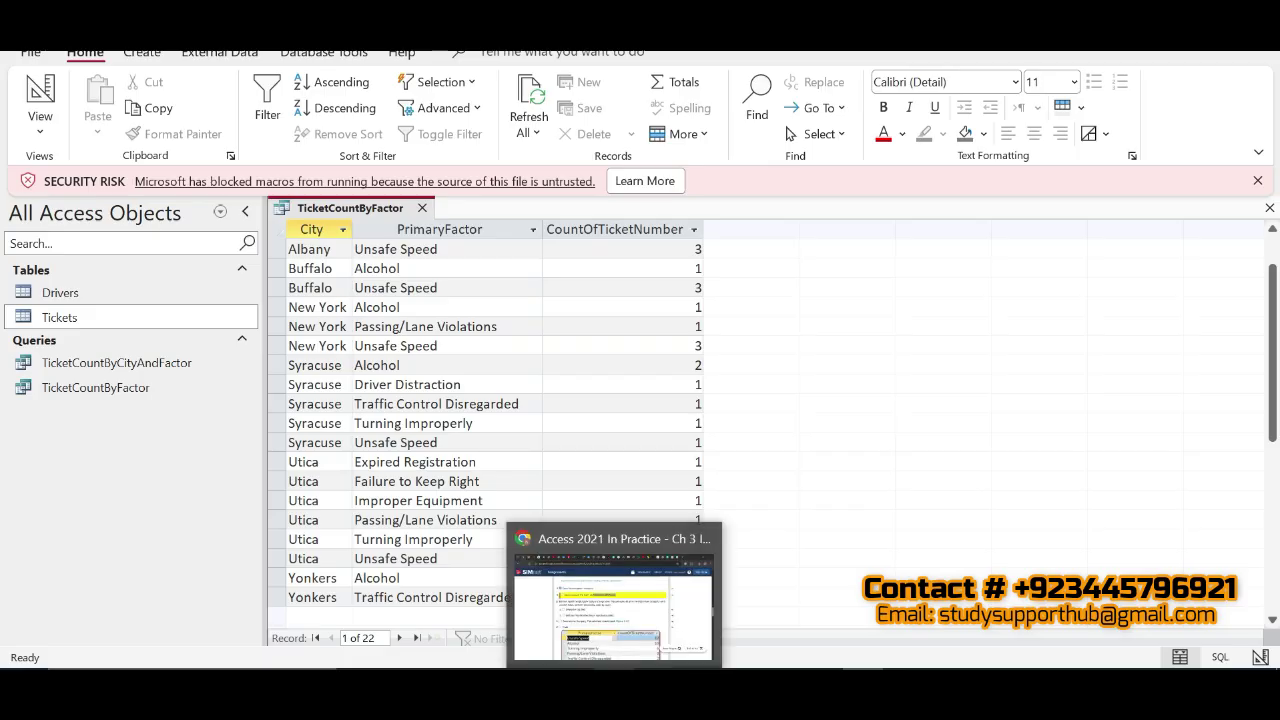
pyautogui.click(610, 590)
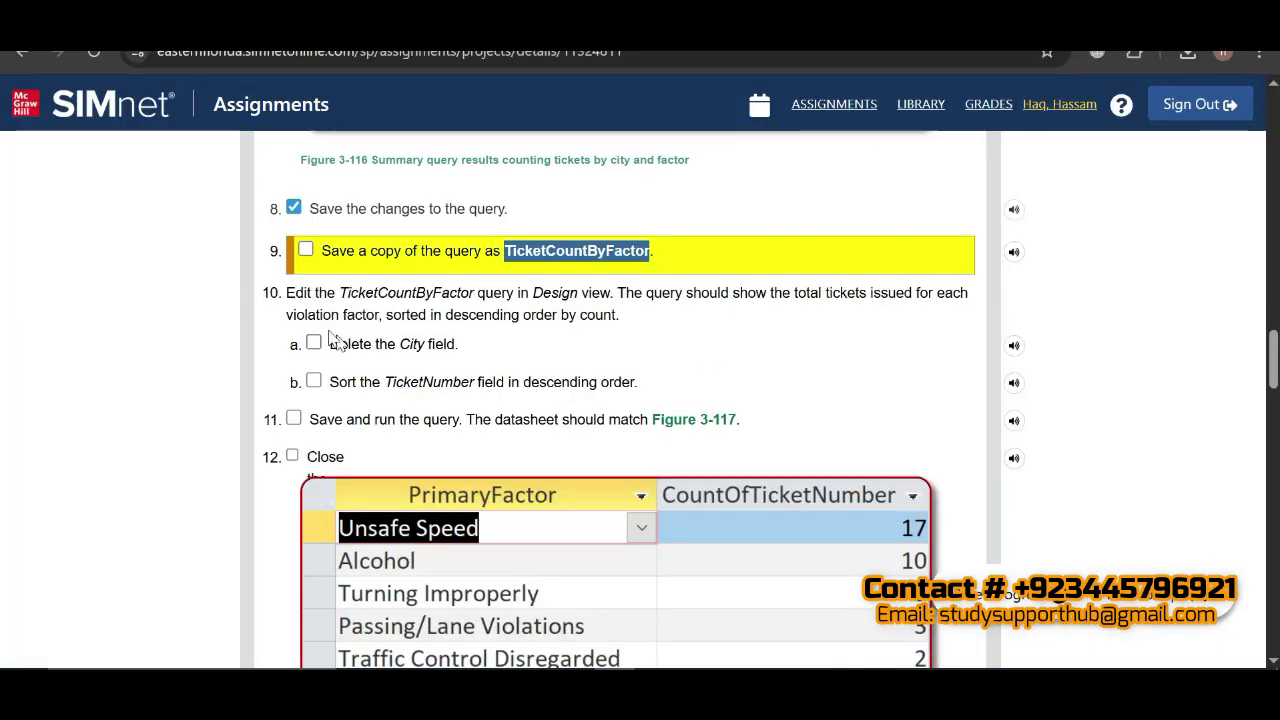
pyautogui.click(308, 256)
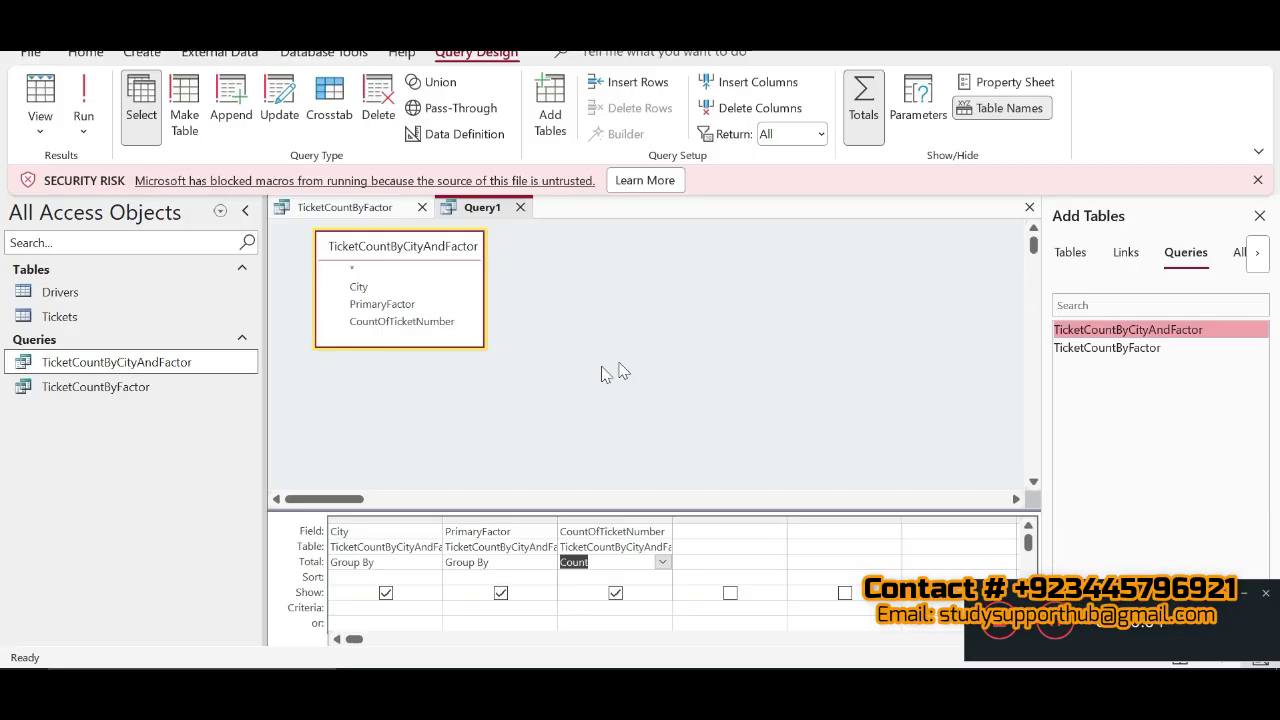
# Delete the City field from the design grid of the Query1 query based on TicketCountByCityAndFactor.
pyautogui.click(358, 519)
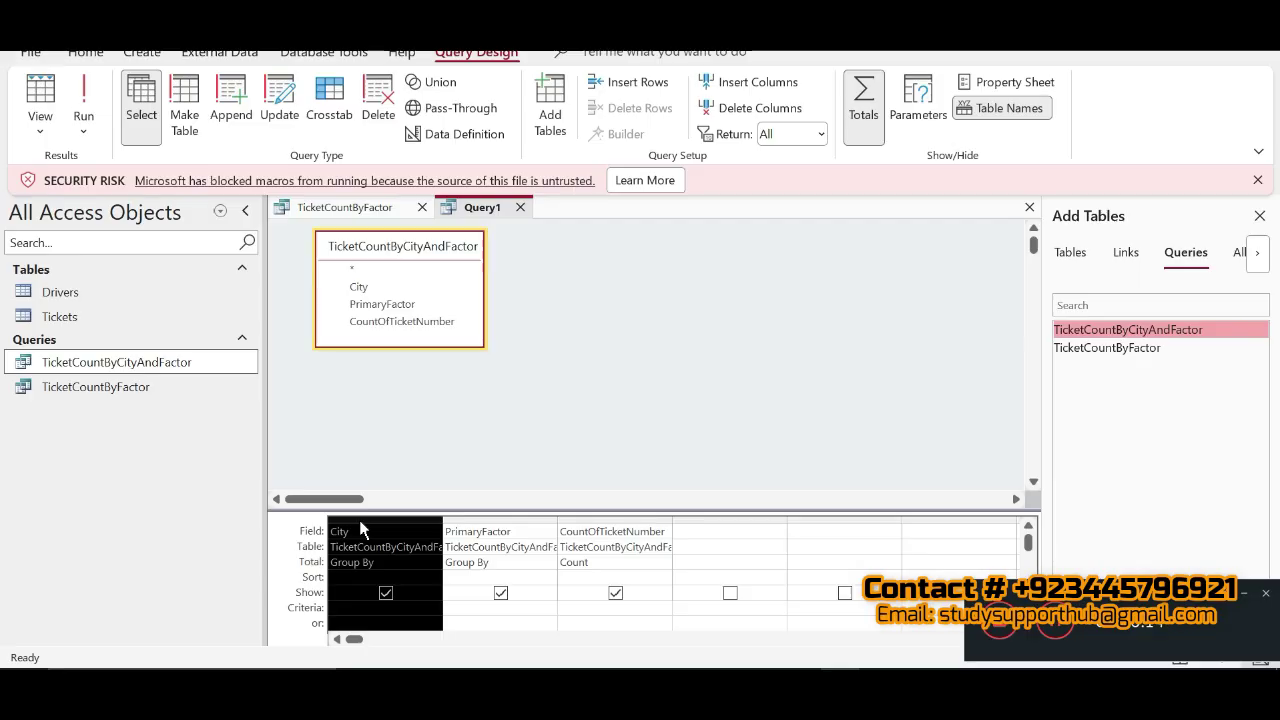
pyautogui.press('Delete')
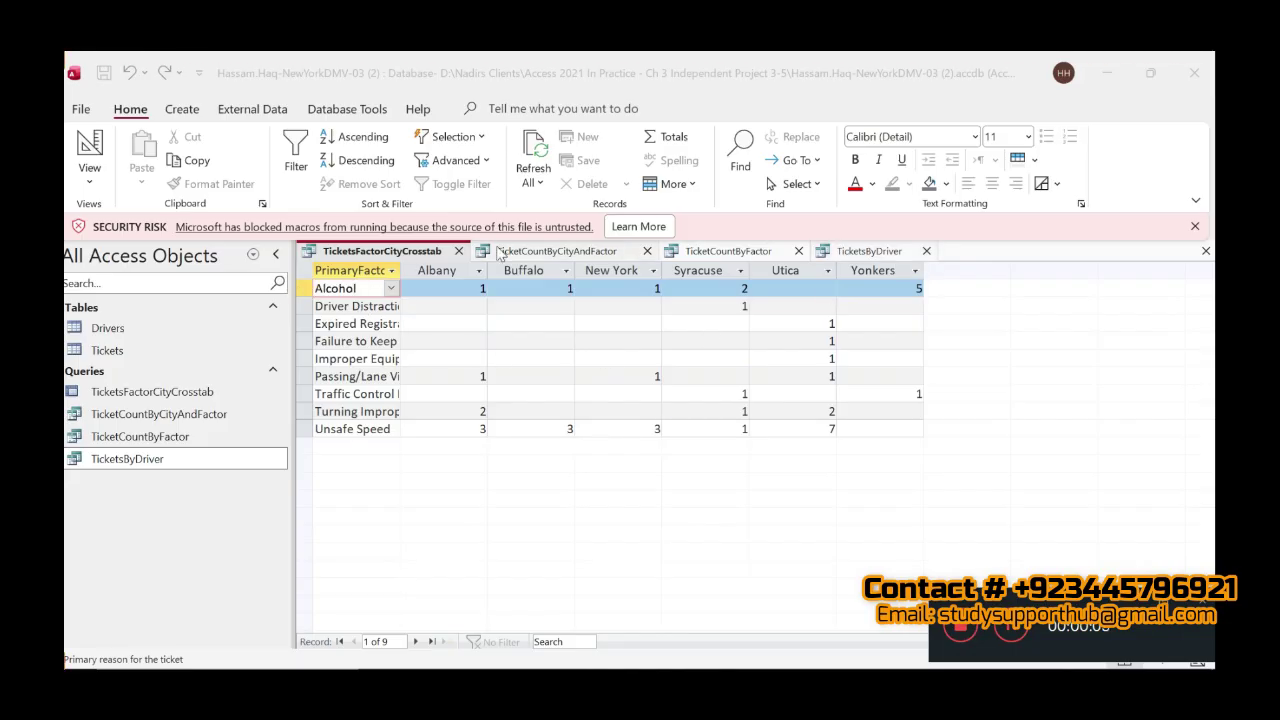
# Review the open datasheets of the TicketCountByCityAndFactor, TicketCountByFactor, TicketsByDriver and TicketsFactorCityCrosstab queries.
pyautogui.click(535, 270)
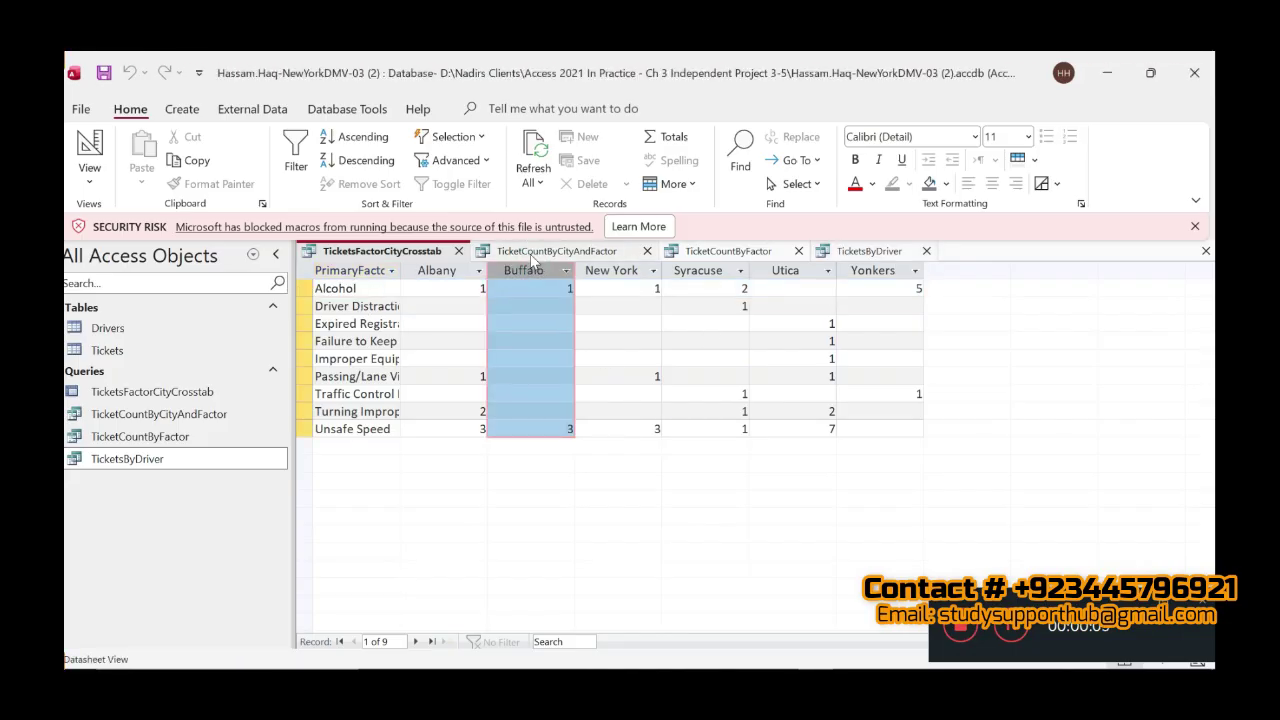
pyautogui.click(545, 251)
pyautogui.click(734, 256)
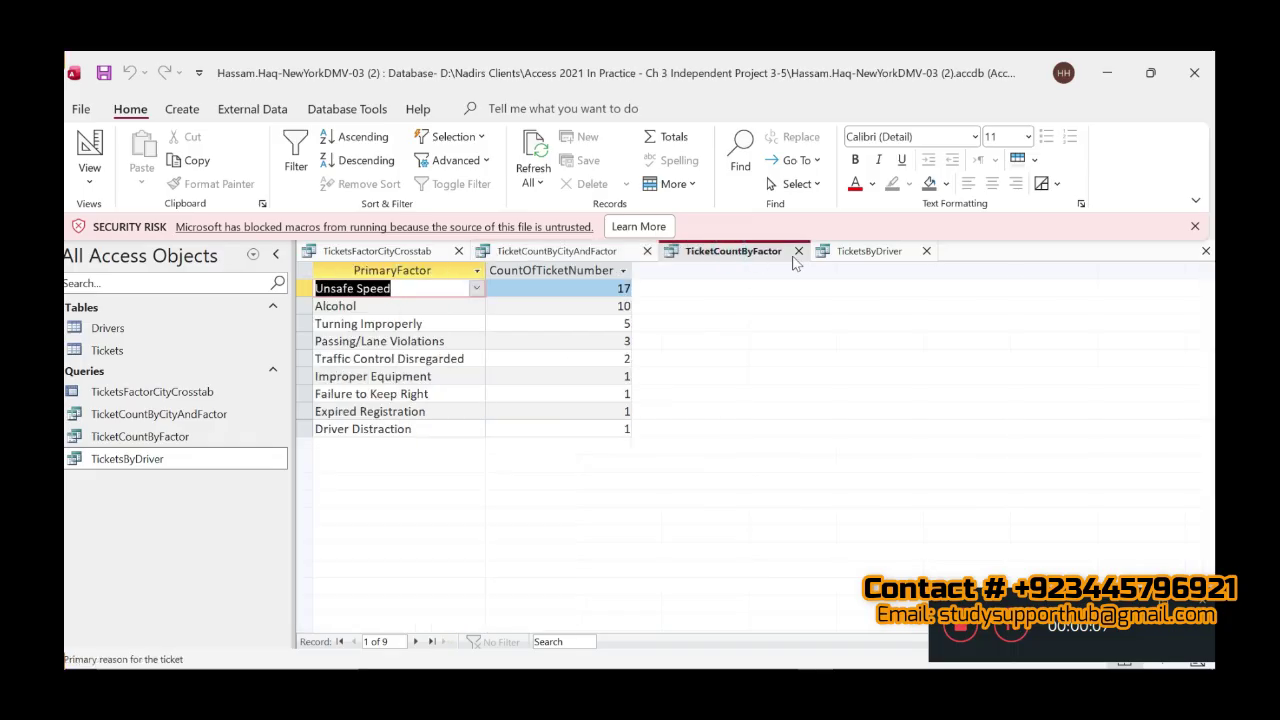
pyautogui.click(853, 255)
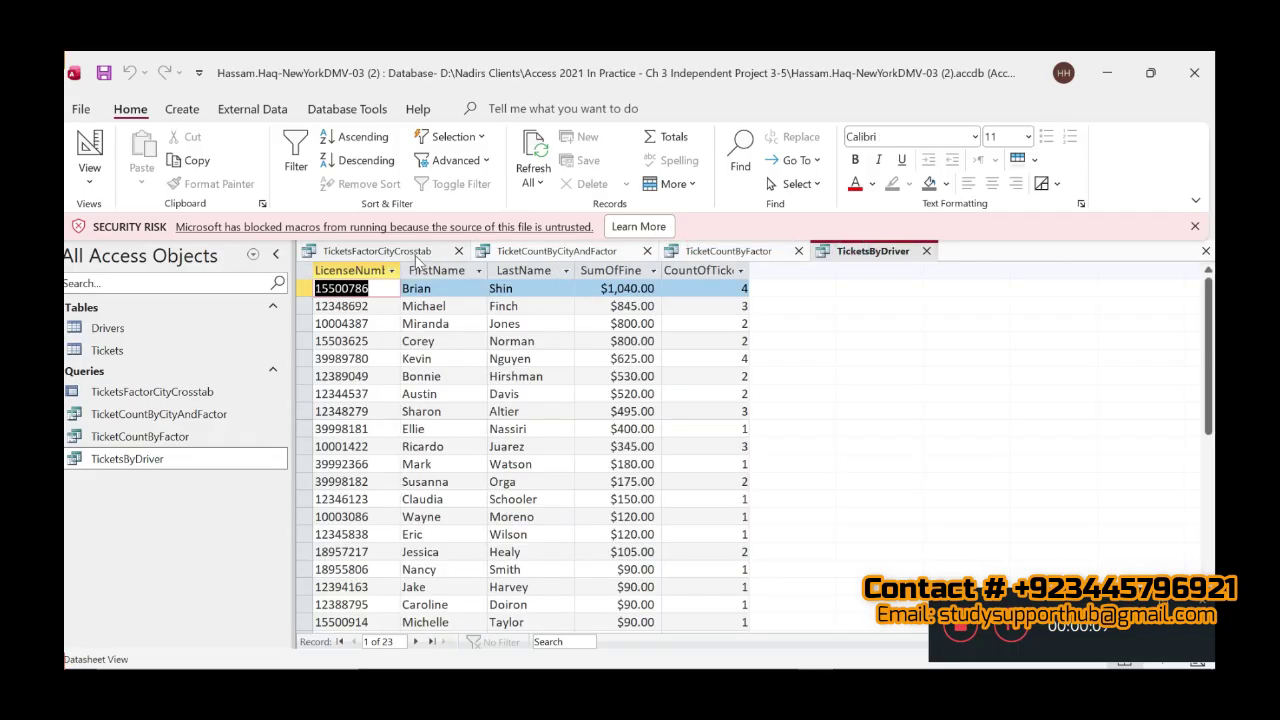
pyautogui.click(417, 258)
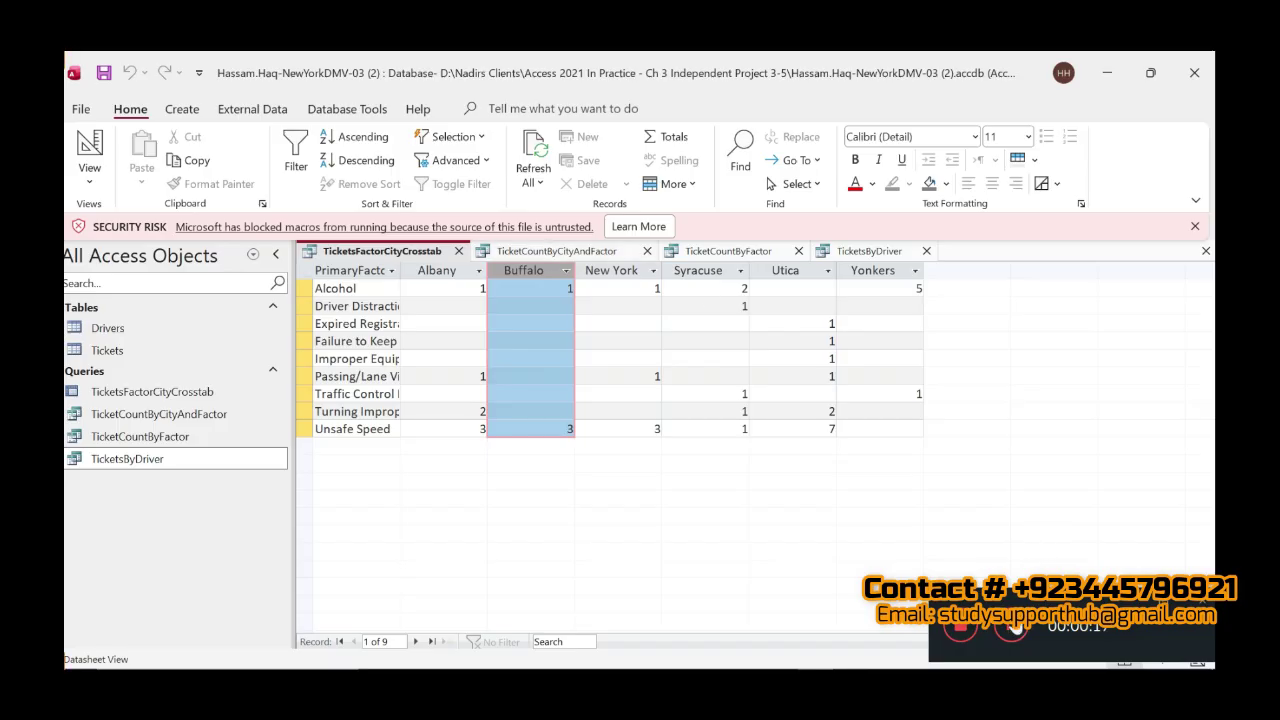
pyautogui.click(1013, 627)
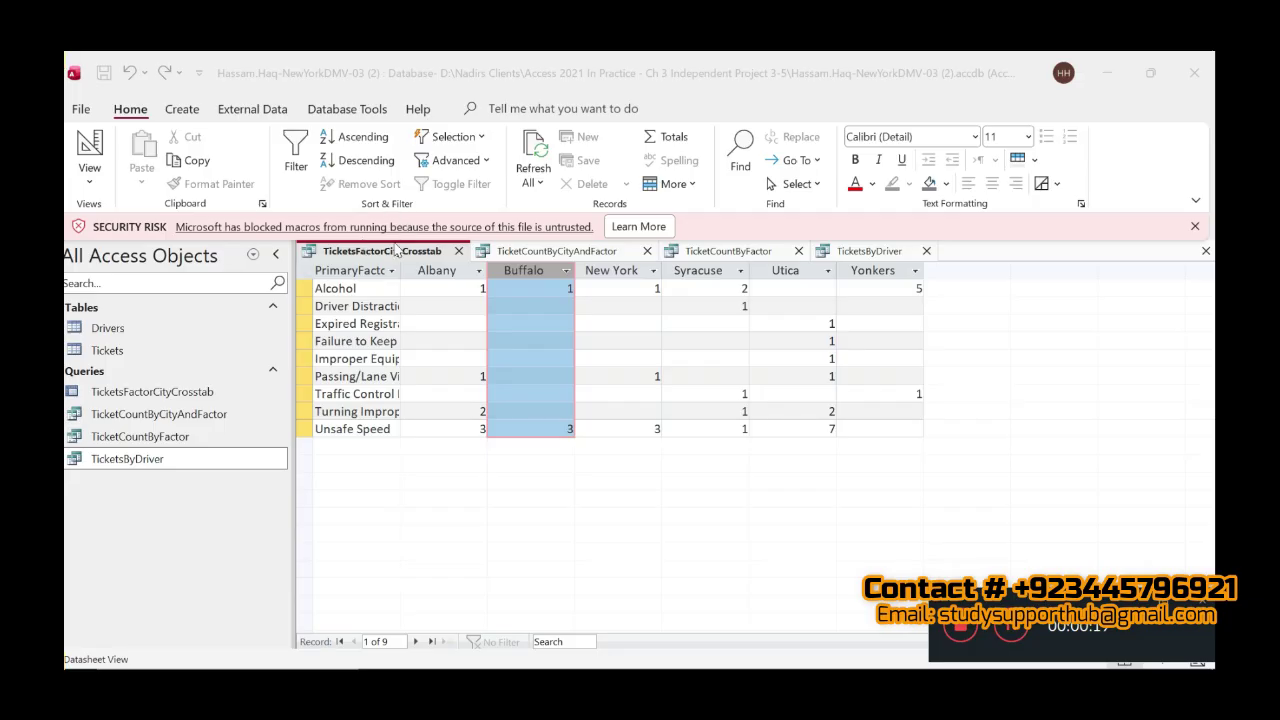
pyautogui.click(397, 254)
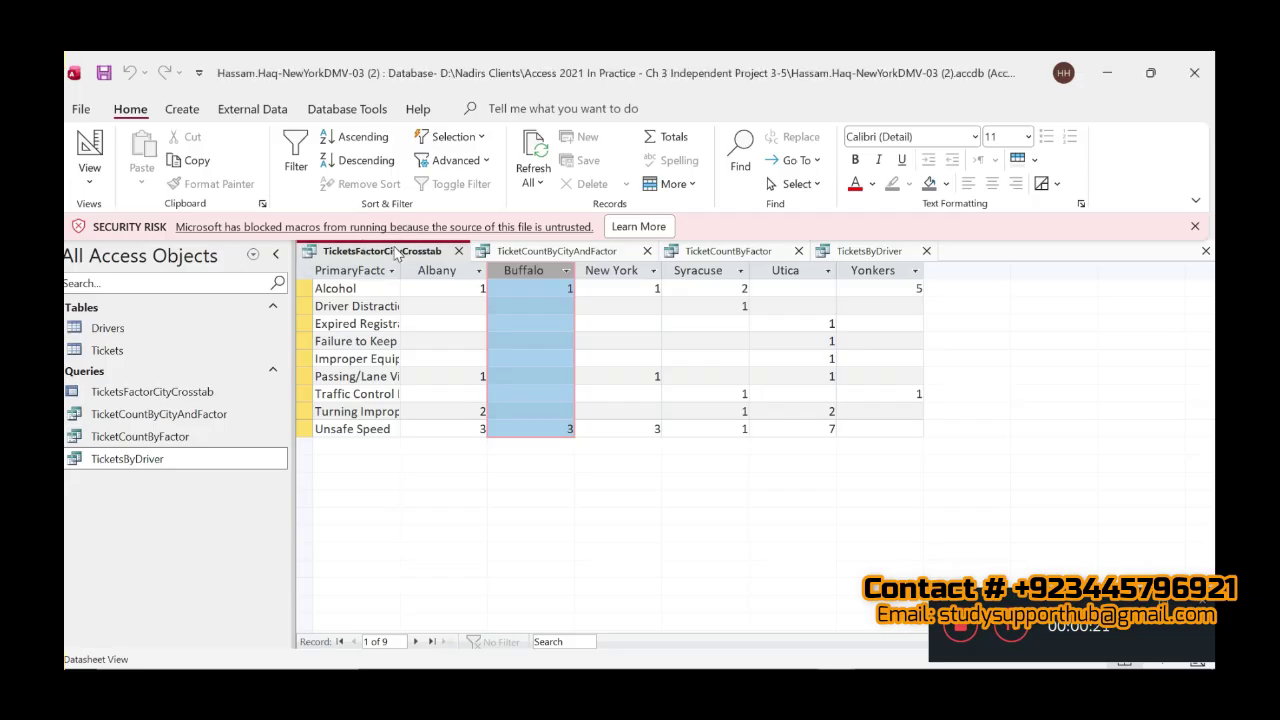